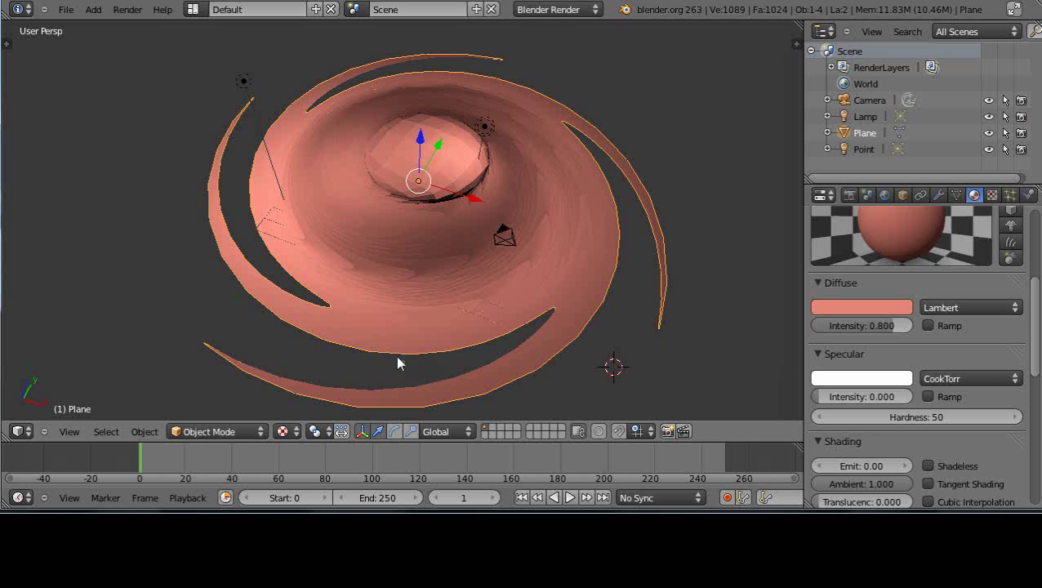
Step: Delete the old sculpted plane from the scene
key("ctrl+z")
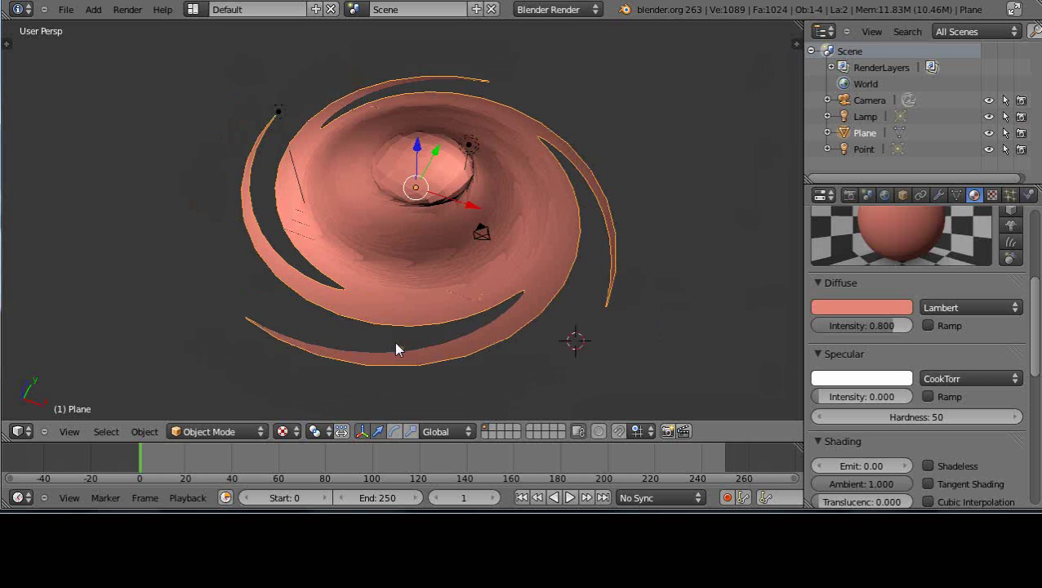
key("ctrl+shift+z")
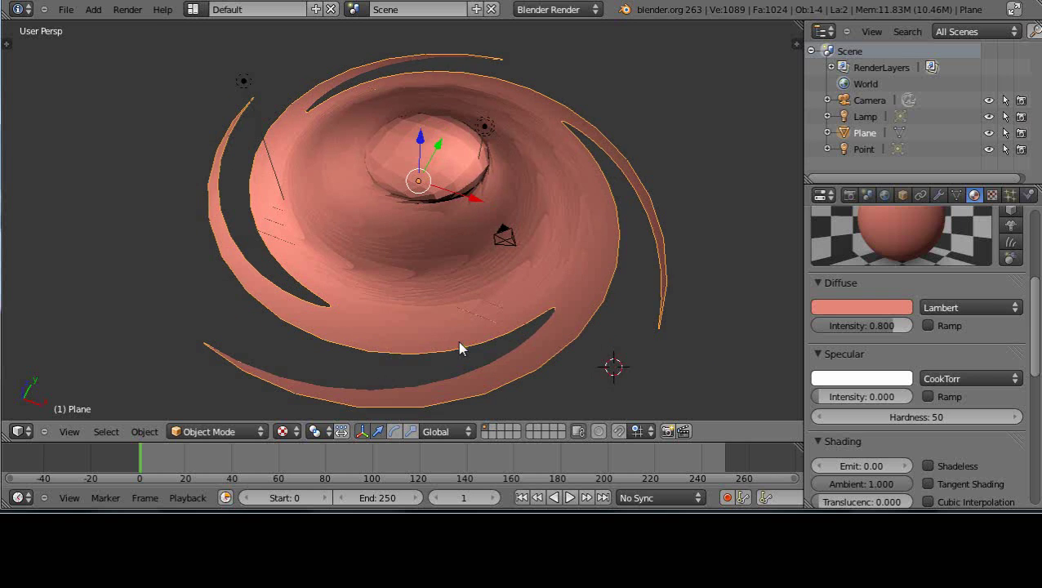
scroll(457, 340, "down", 1)
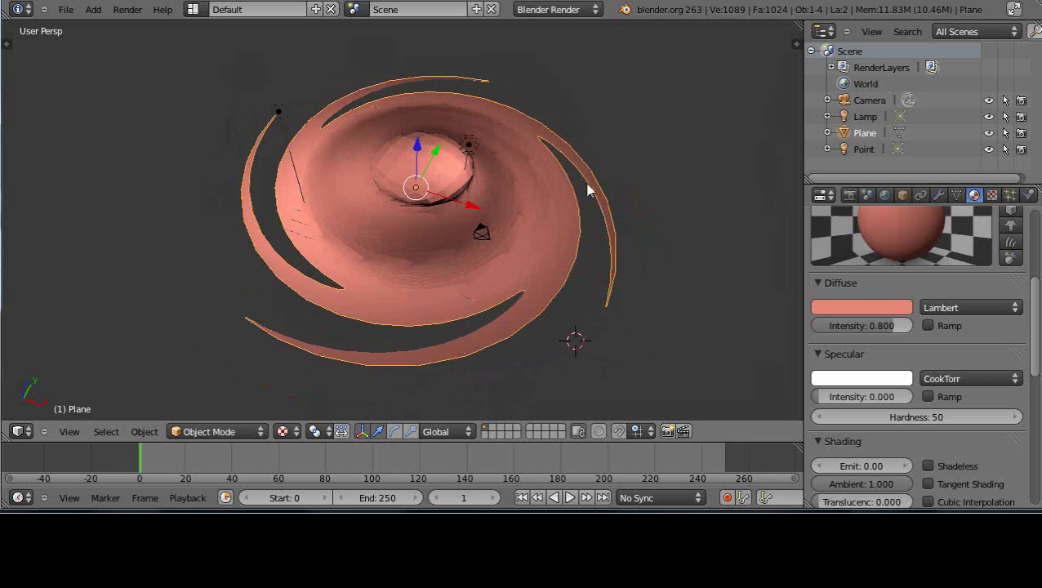
scroll(473, 233, "down", 1)
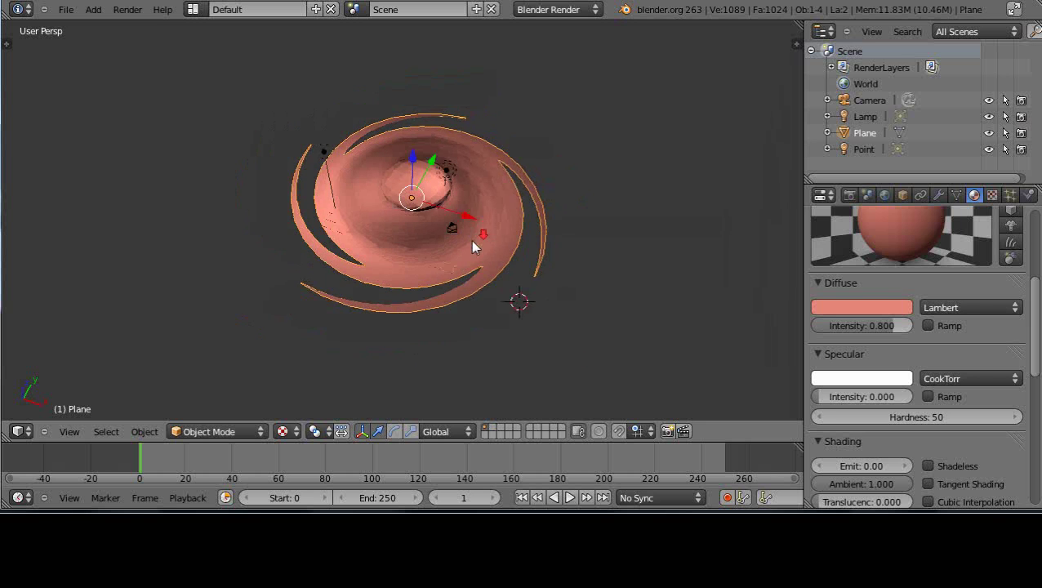
scroll(470, 240, "up", 2)
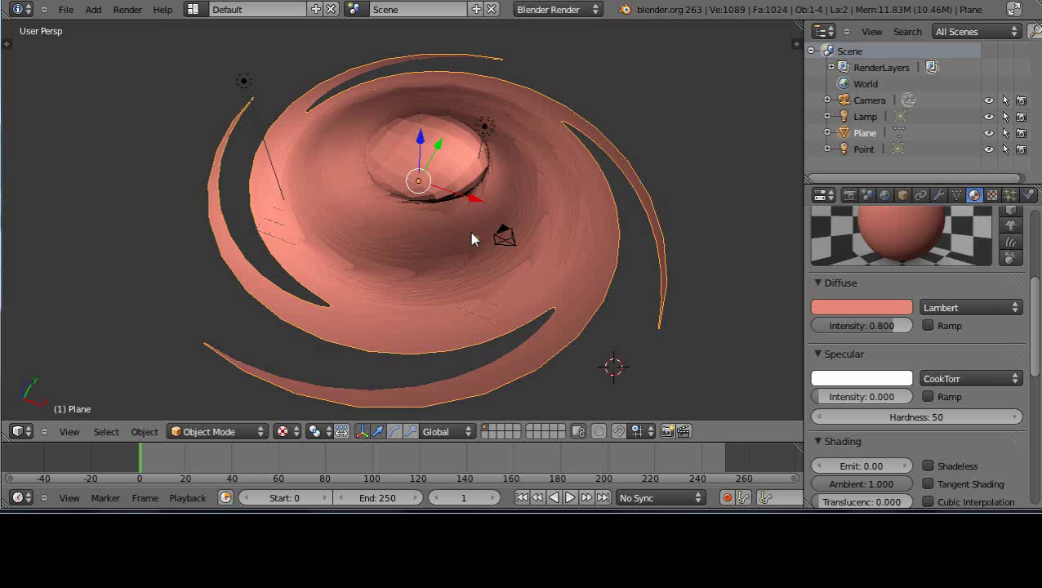
scroll(471, 238, "down", 1)
scroll(468, 258, "down", 3)
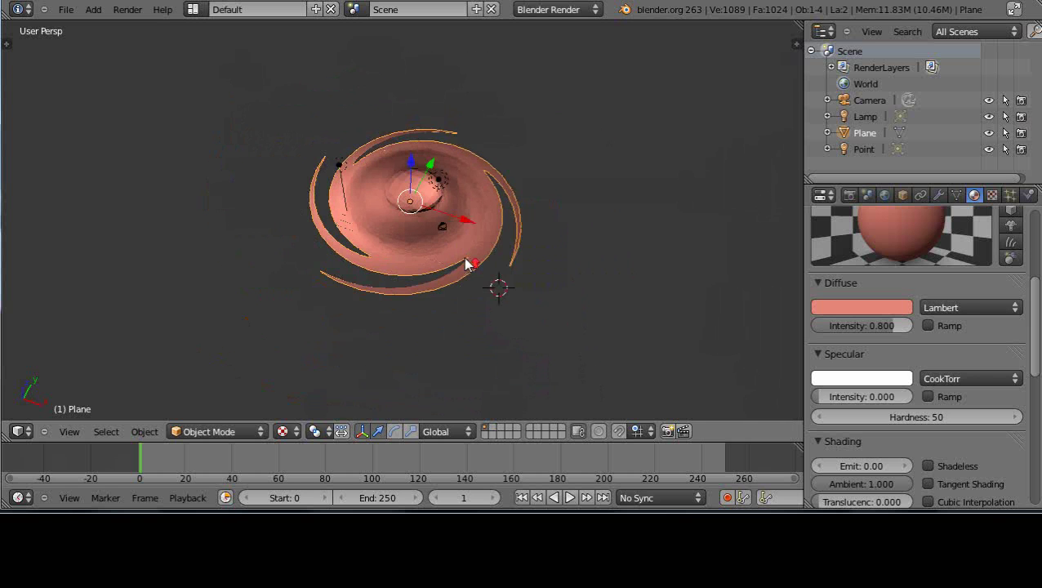
scroll(468, 259, "up", 2)
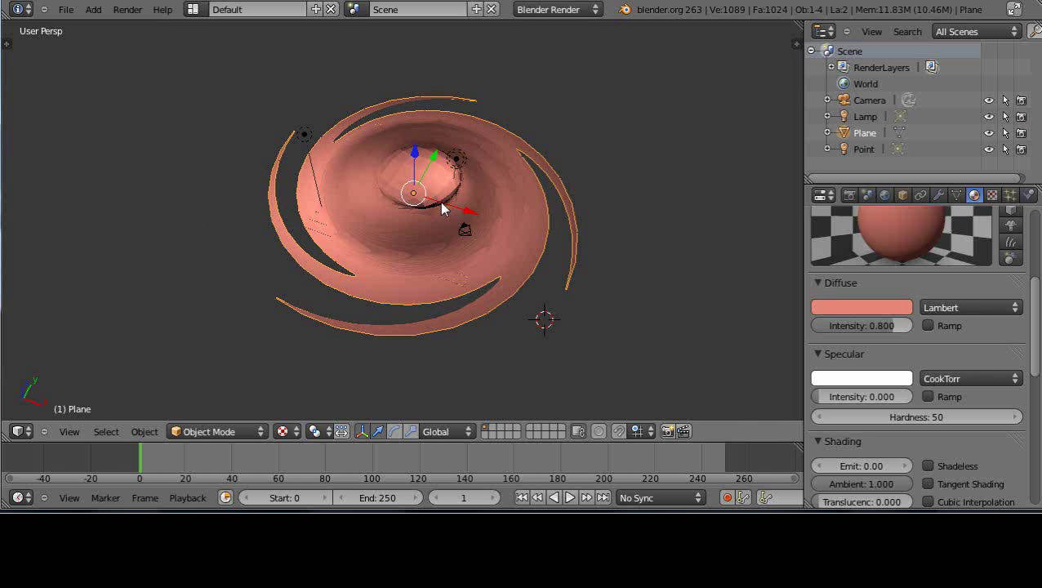
key("x")
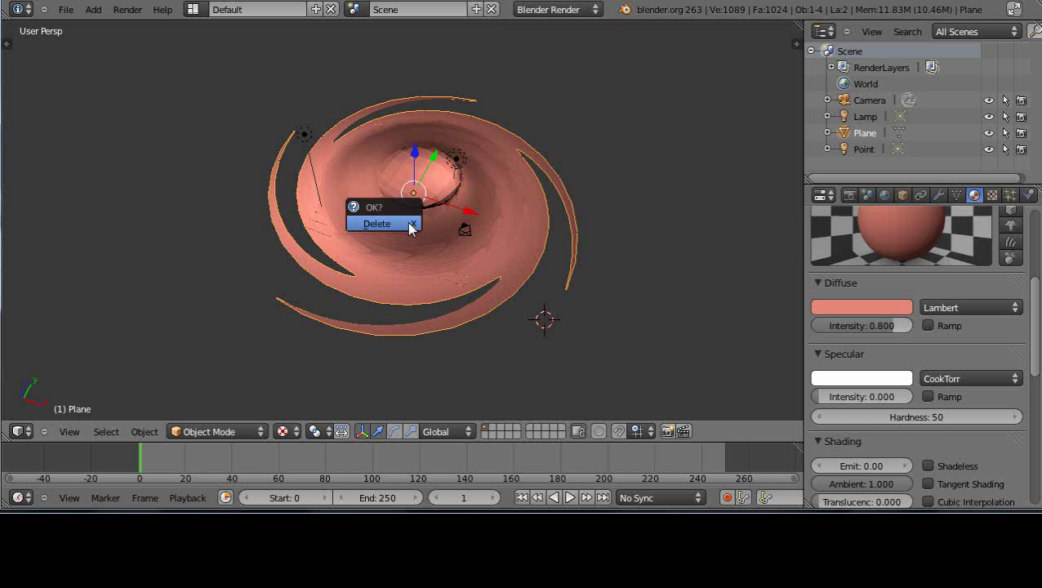
left_click(408, 224)
scroll(428, 245, "up", 5)
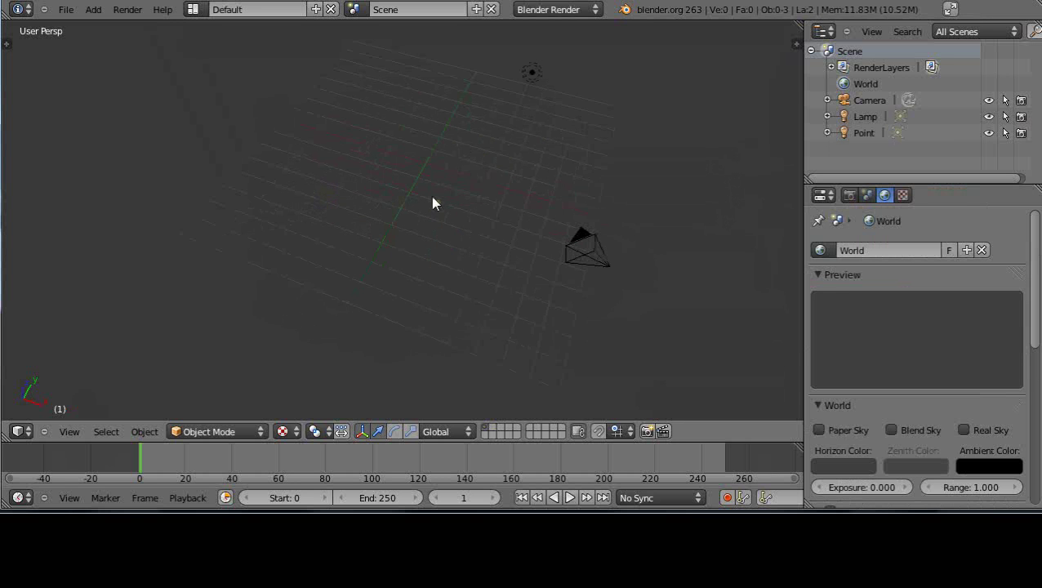
middle_click_drag(431, 203, 404, 269)
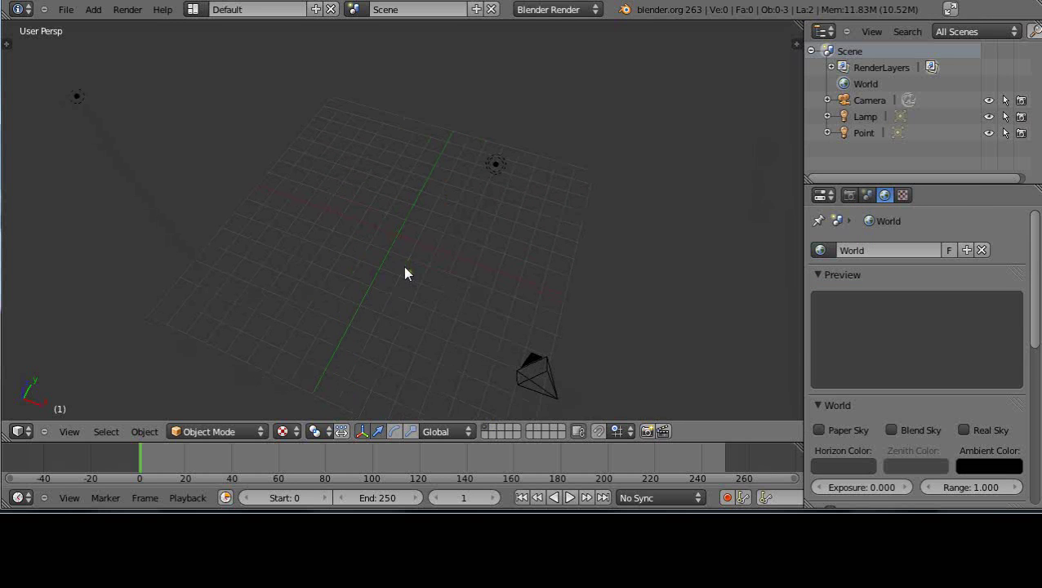
Step: Add a new plane and snap the cursor and plane to the world origin
key("shift+a")
mouse_move(406, 268)
left_click(472, 267)
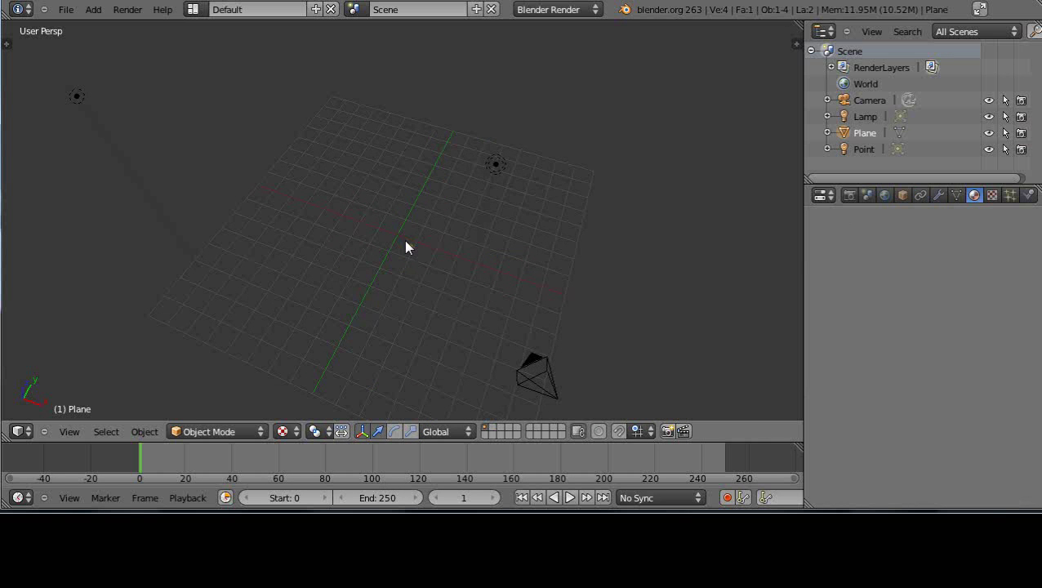
scroll(406, 250, "down", 4)
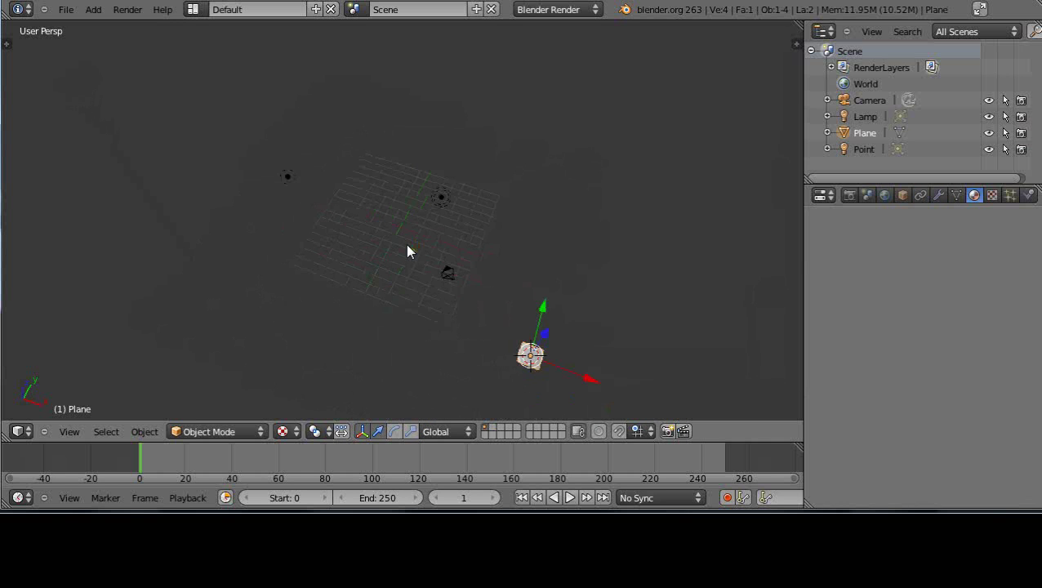
scroll(408, 252, "up", 4)
key("shift+s")
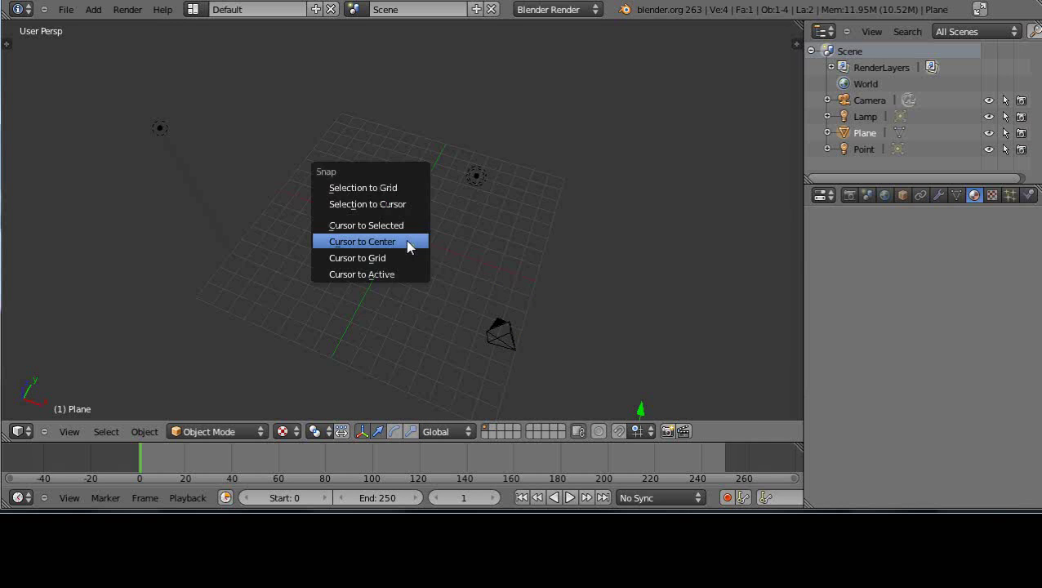
left_click(406, 242)
key("shift+s")
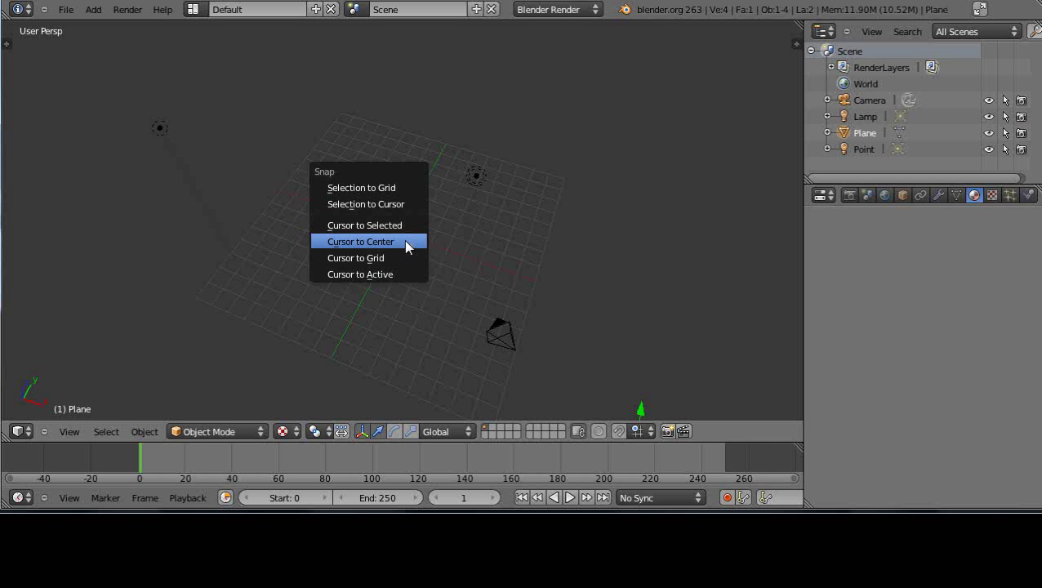
left_click(390, 205)
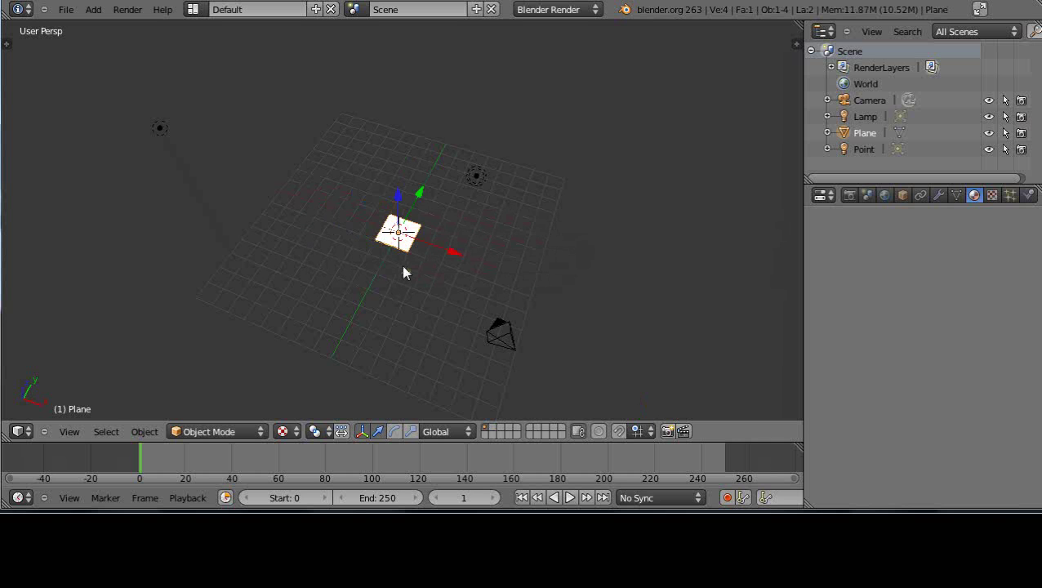
Step: Scale the new plane up 9 times
type("s9")
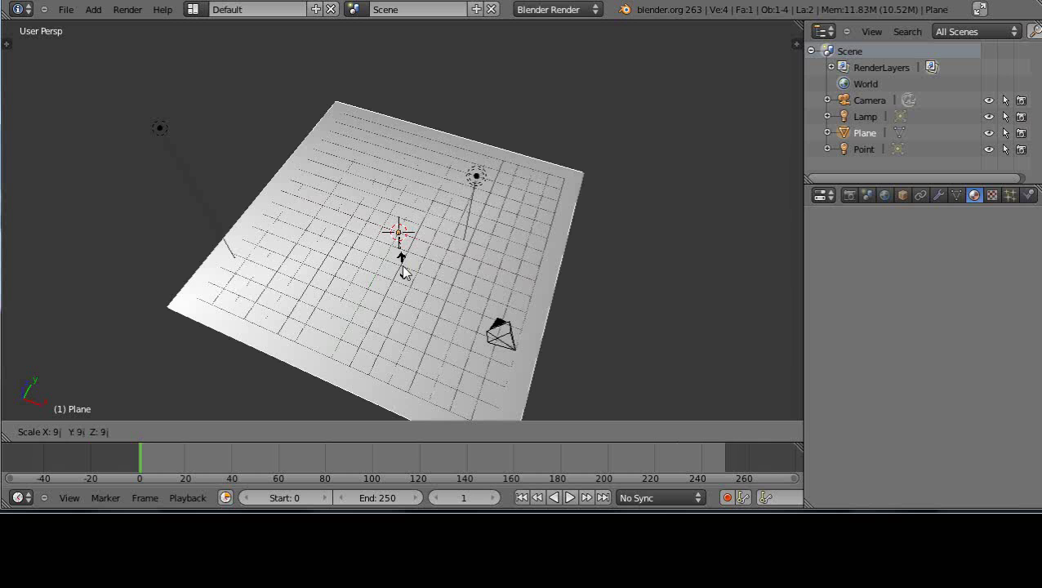
key("Return")
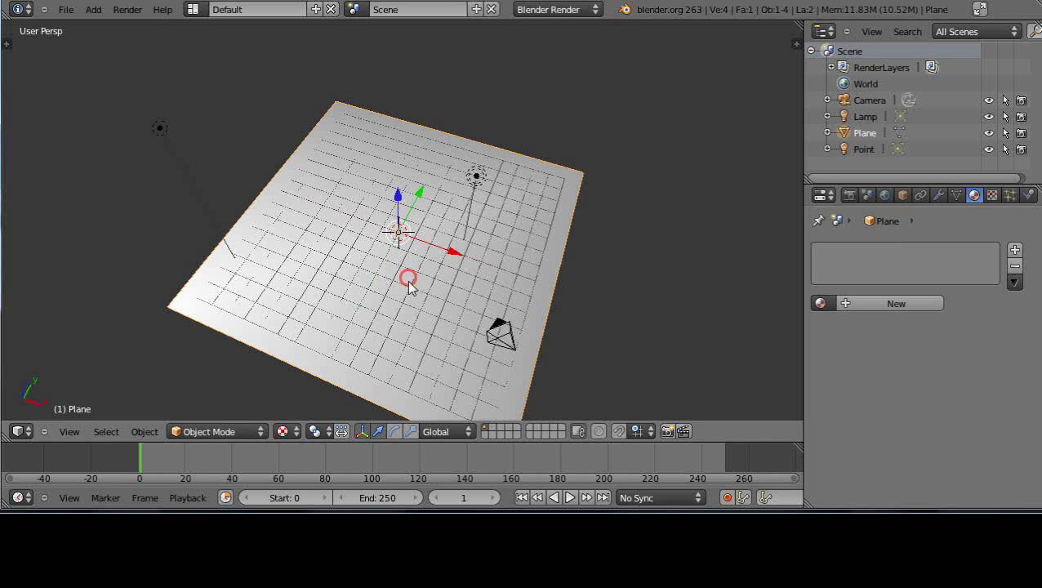
middle_click_drag(409, 279, 414, 242)
scroll(418, 259, "up", 5)
scroll(418, 260, "down", 2)
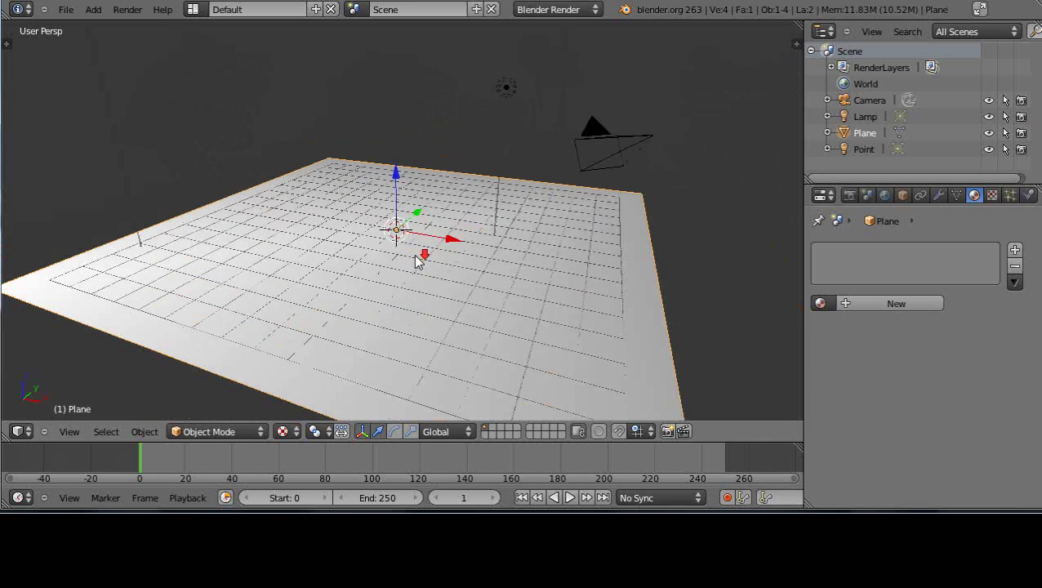
Step: Create a new material, then swap it for the existing salmon-red Material.003
left_click(893, 303)
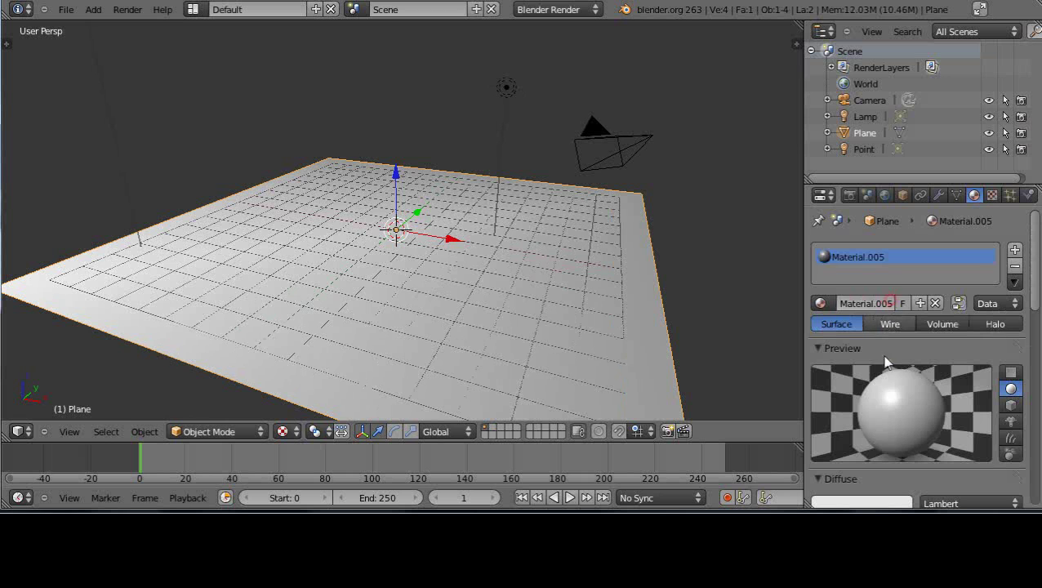
left_click(820, 302)
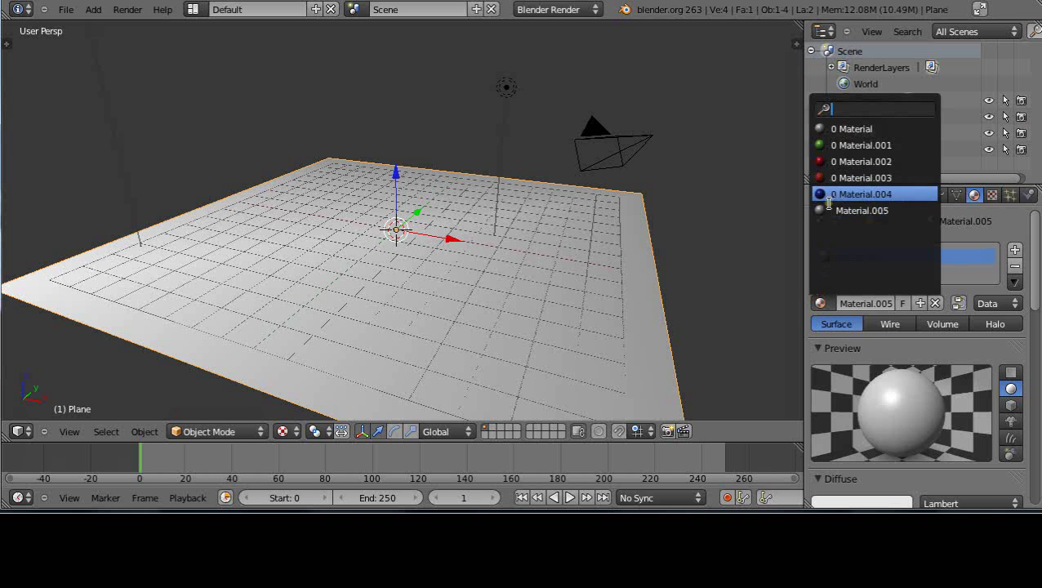
left_click(829, 178)
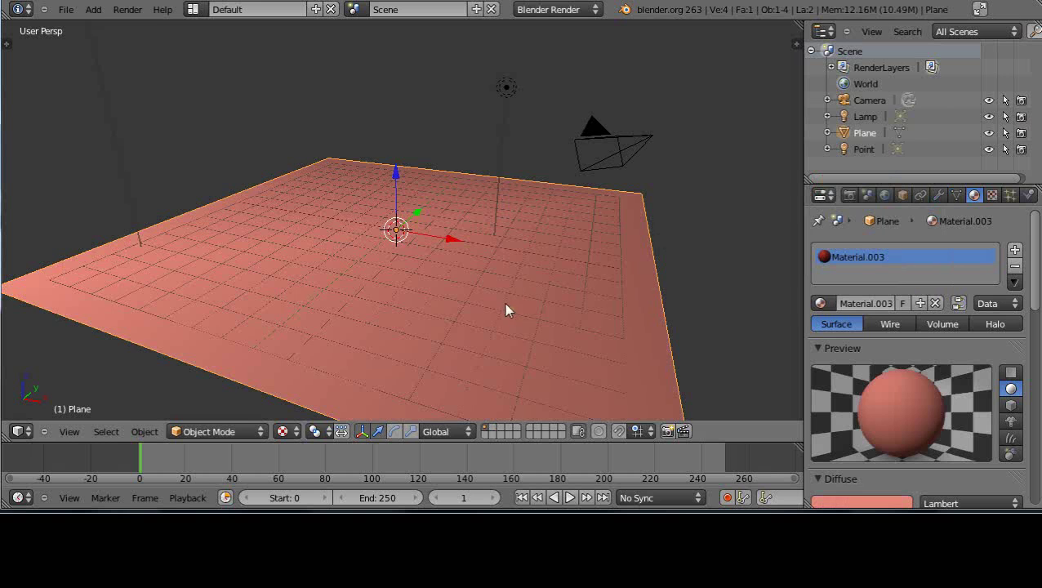
key("KP_4")
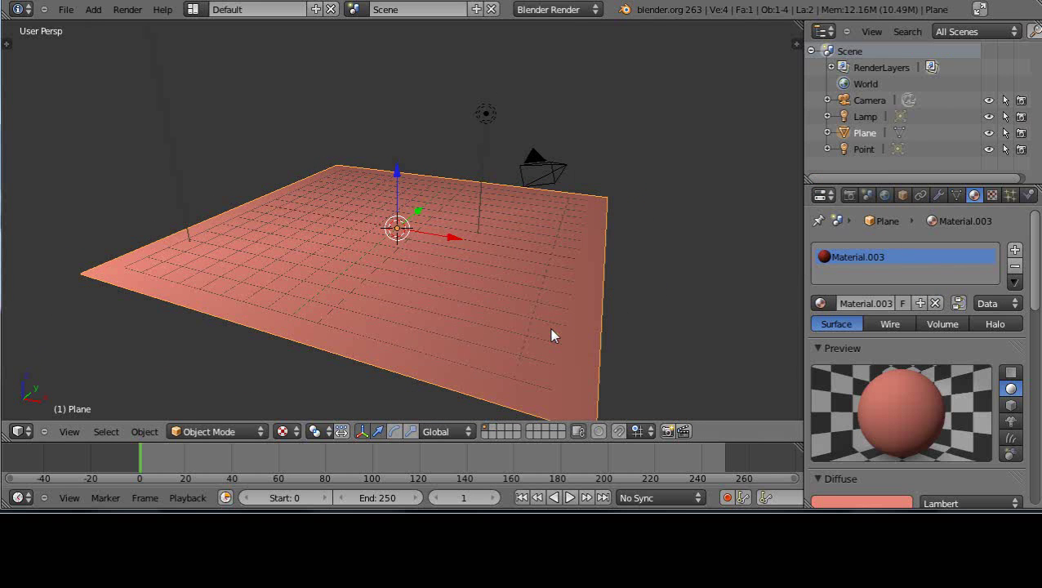
key("KP_8")
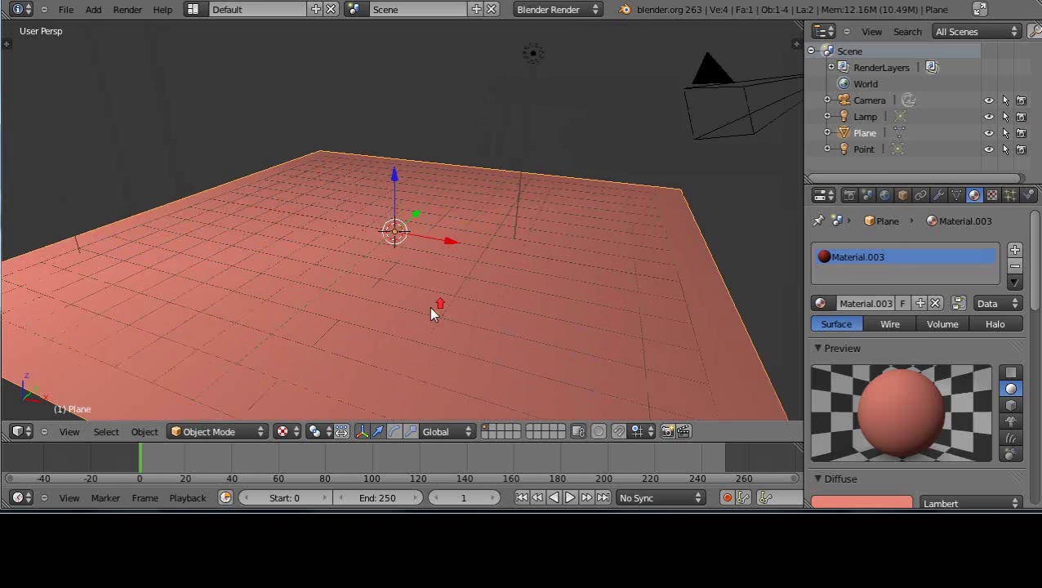
key("KP_2")
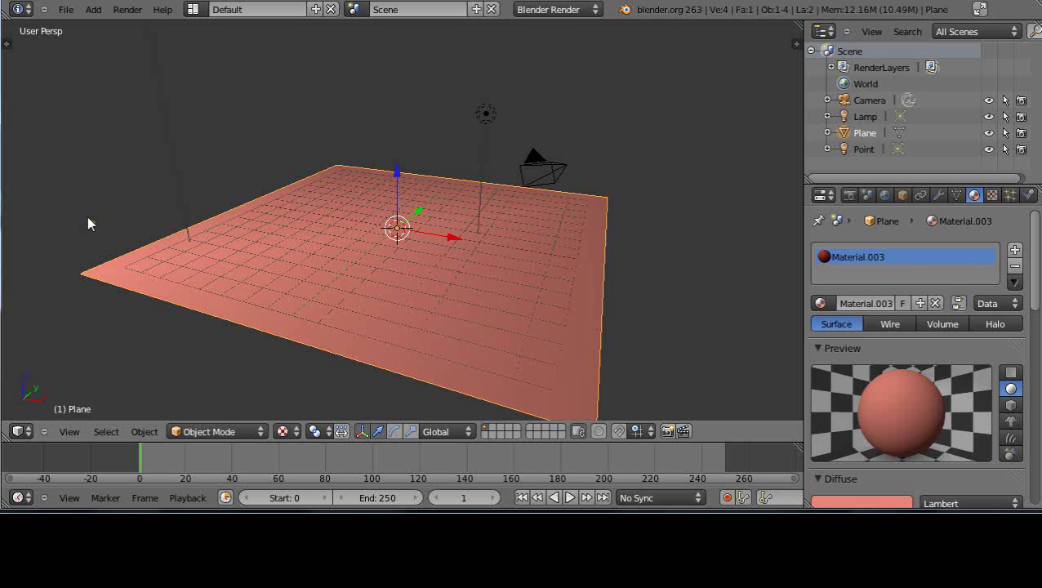
Step: Enter Edit Mode and subdivide the plane from the W specials menu
key("t")
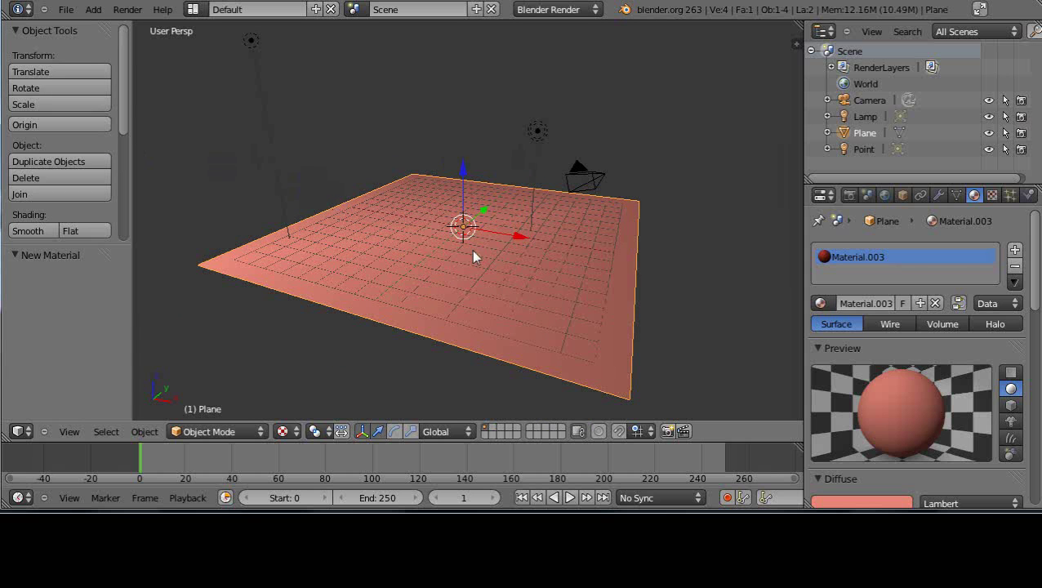
key("Tab")
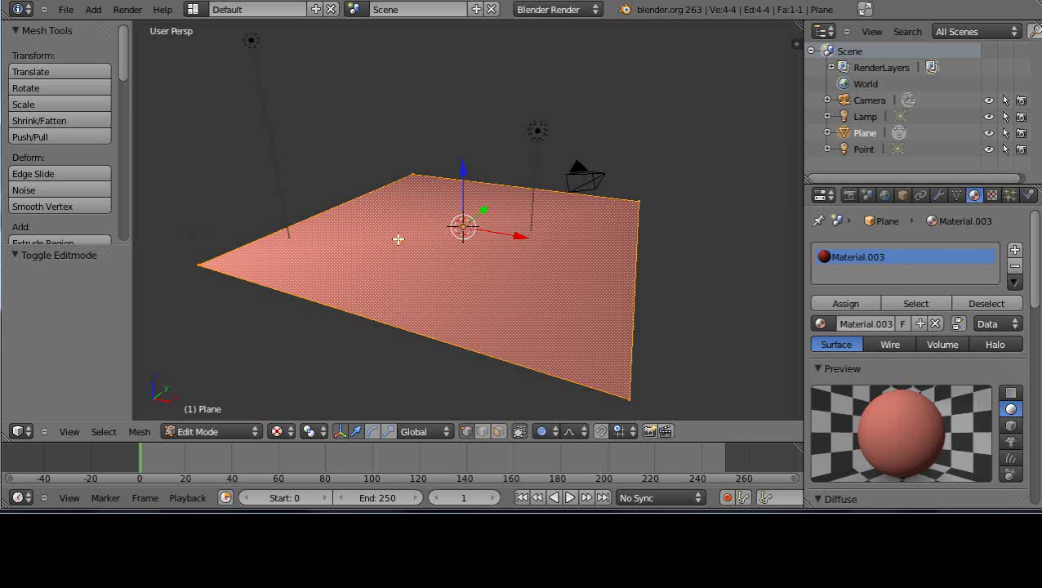
key("w")
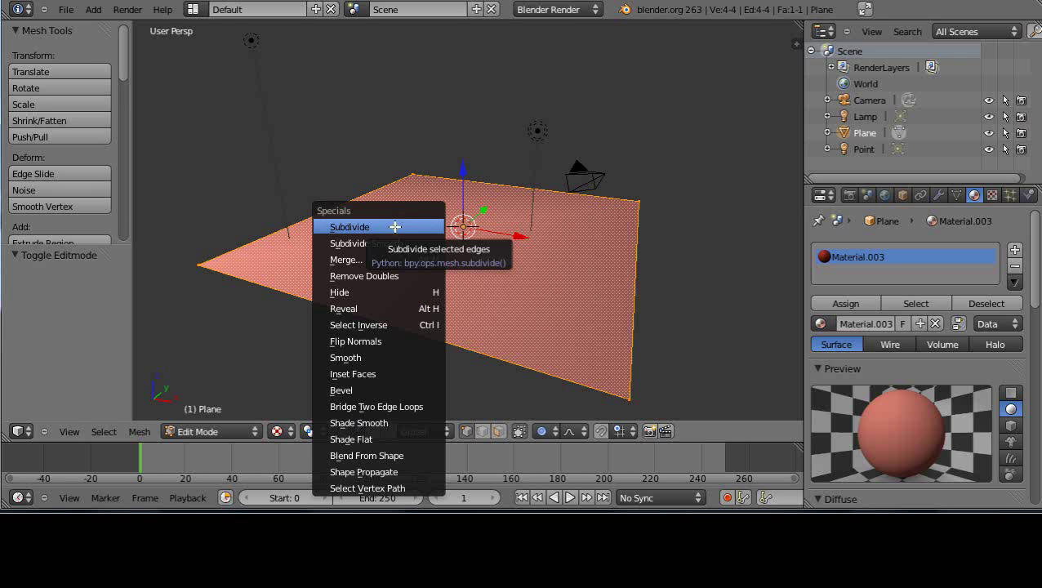
left_click(359, 227)
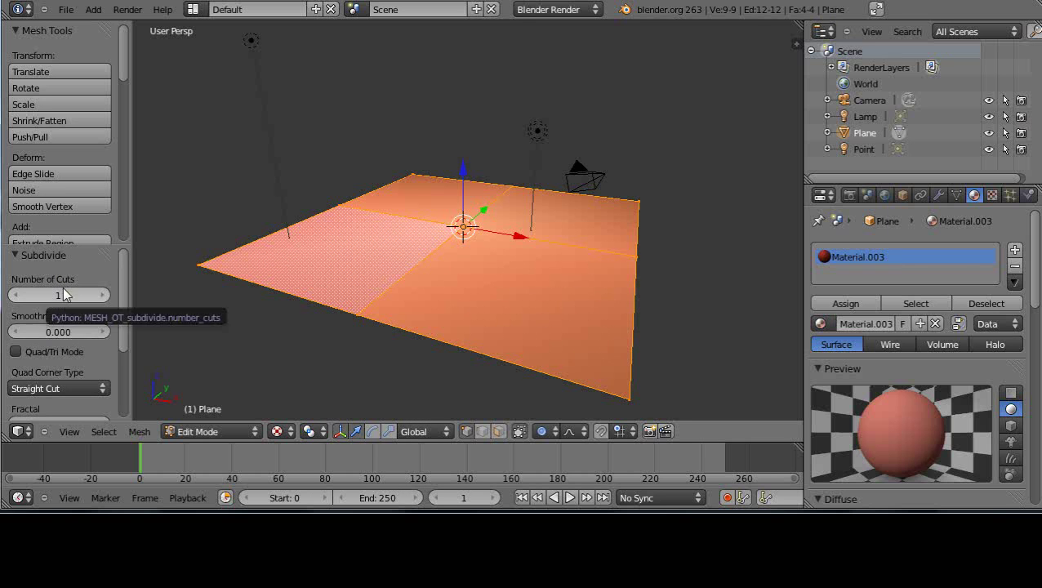
Step: Raise the subdivision's Number of Cuts through 5, 9 and 16 to 21
left_click(82, 388)
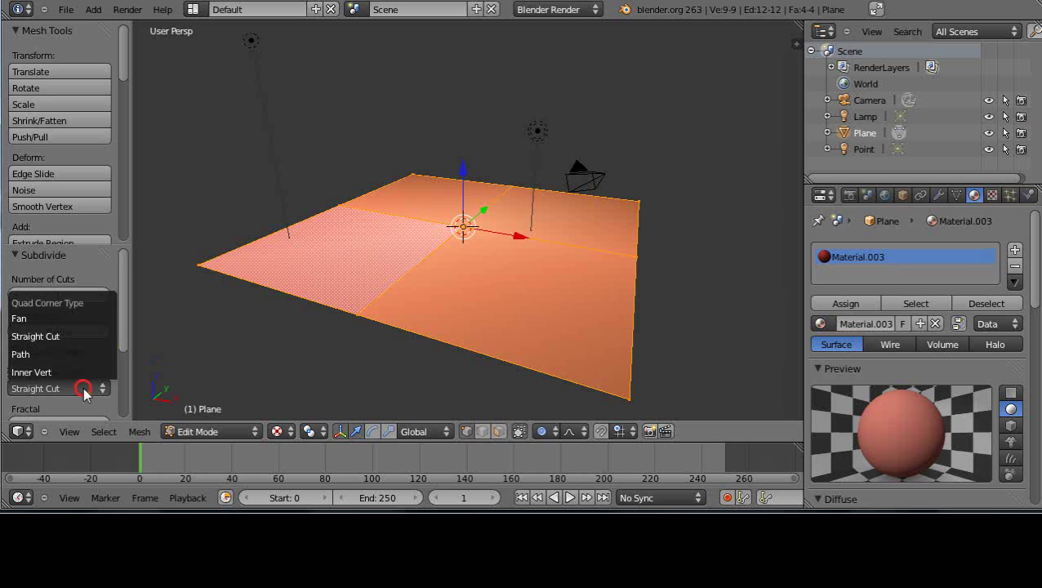
left_click(121, 274)
left_click(71, 297)
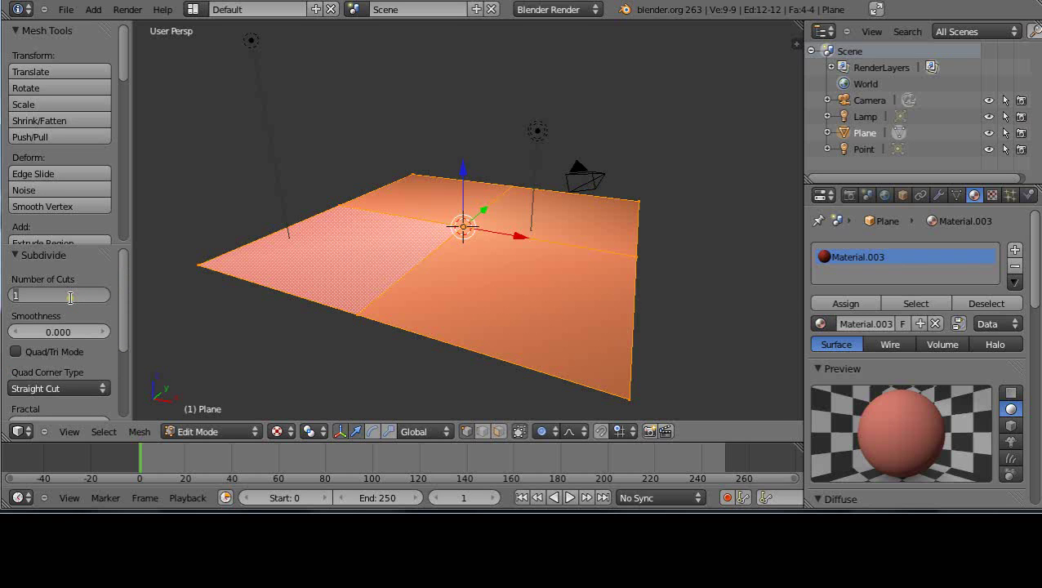
type("5")
key("Return")
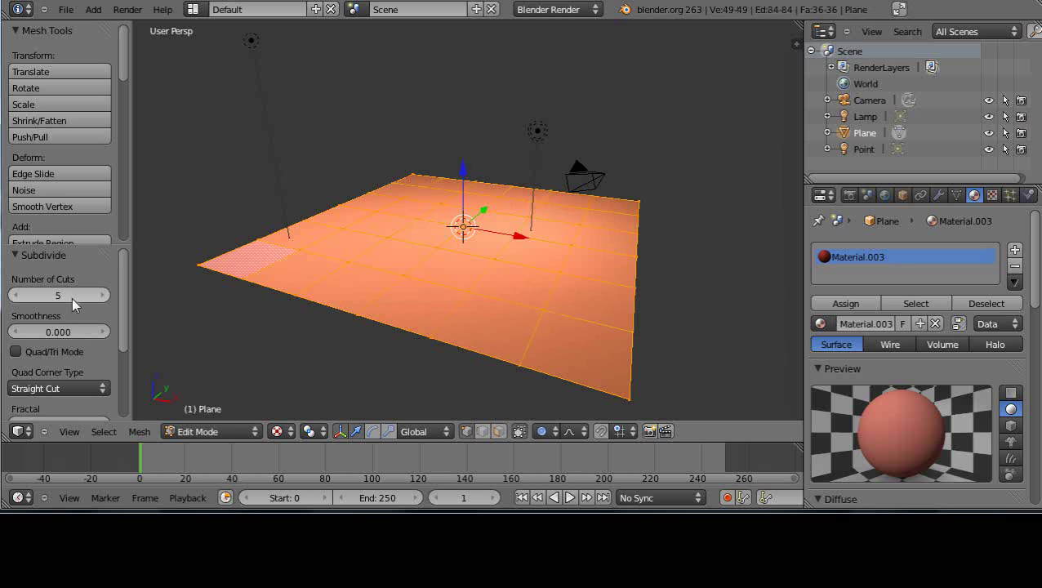
left_click(66, 296)
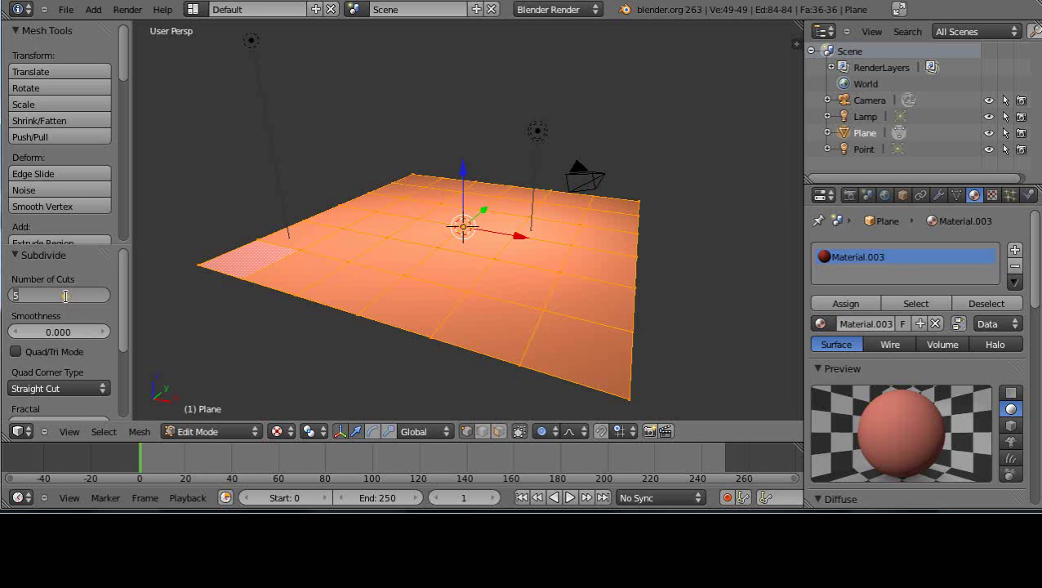
type("9")
key("Return")
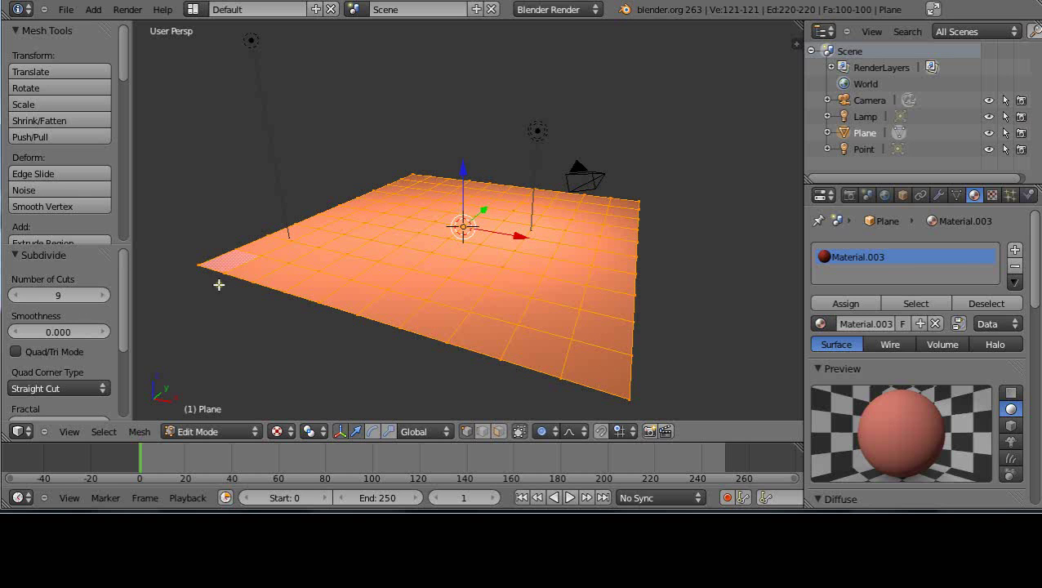
scroll(385, 277, "up", 2)
middle_click_drag(384, 277, 428, 318)
scroll(426, 311, "down", 3)
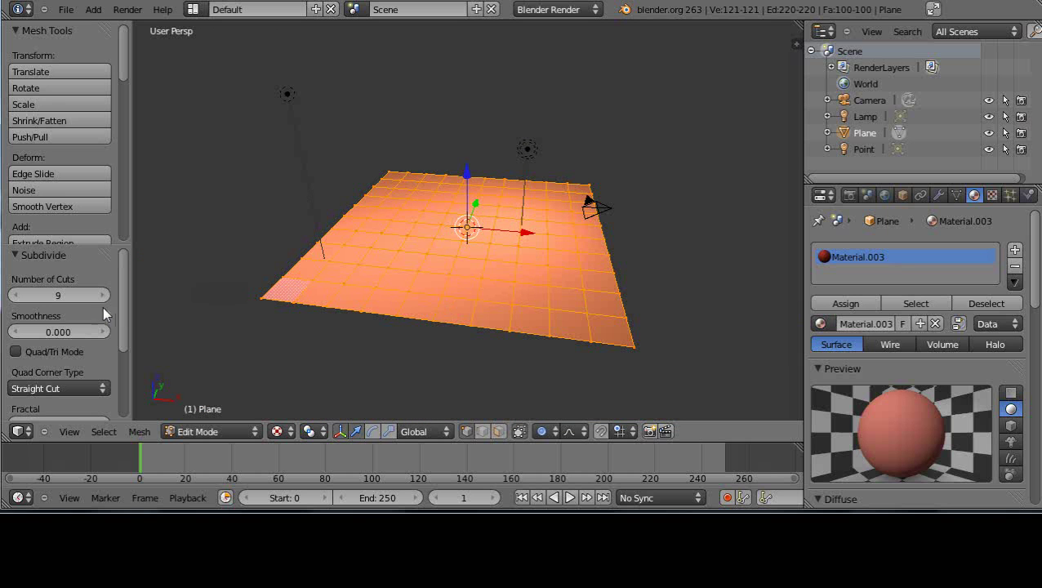
left_click(62, 295)
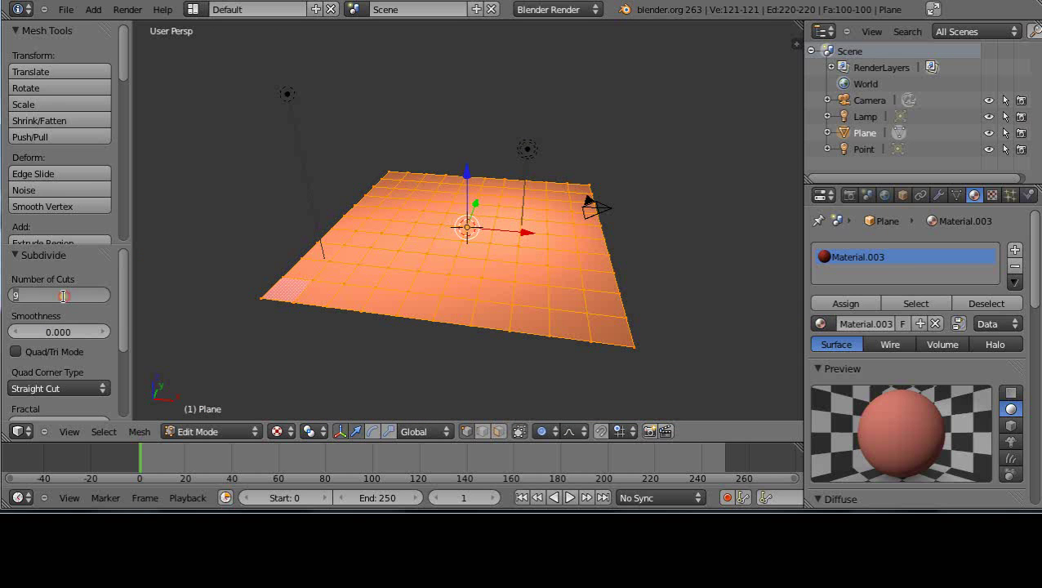
type("16")
key("Return")
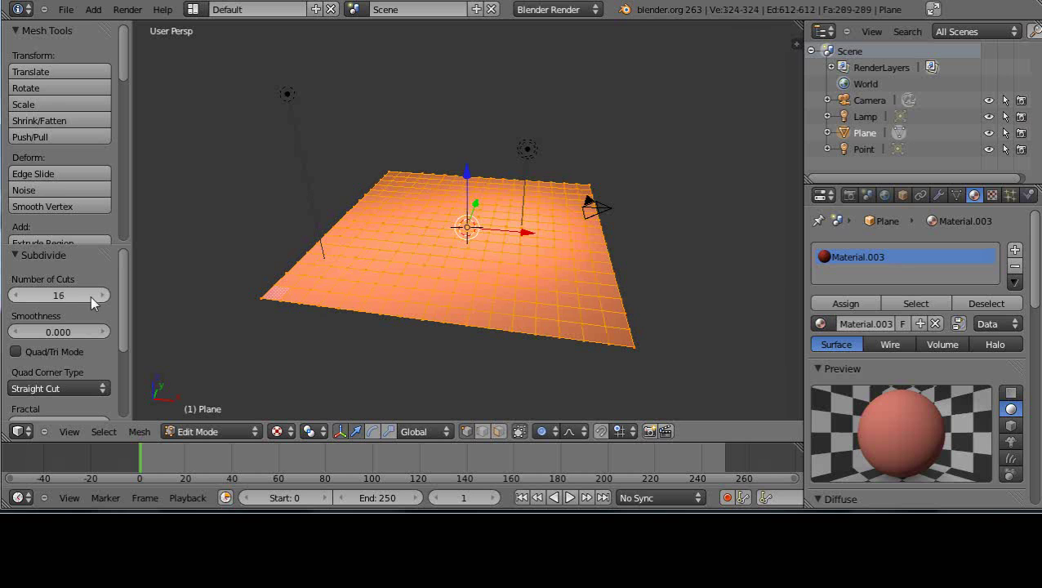
left_click(65, 294)
type("21")
key("Return")
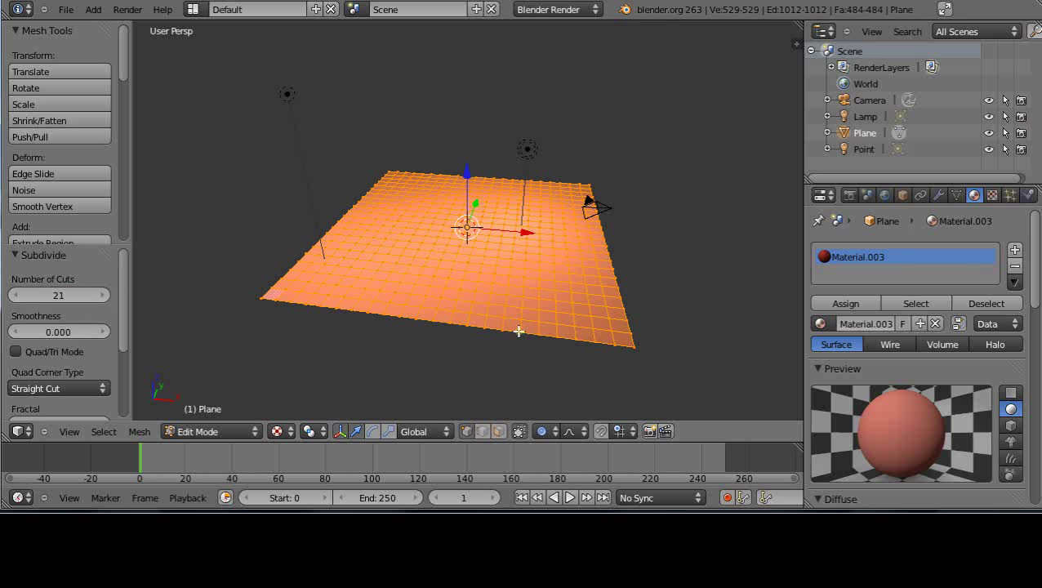
middle_click_drag(525, 327, 504, 337)
Step: Deselect all vertices and select a single vertex near the grid's centre
key("a")
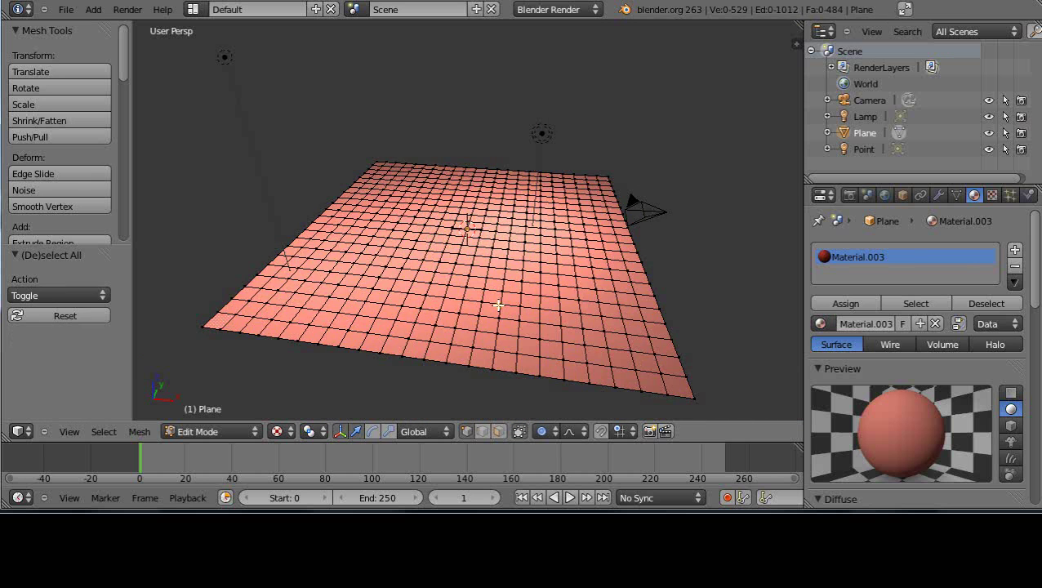
key("a")
key("a")
scroll(502, 306, "up", 3)
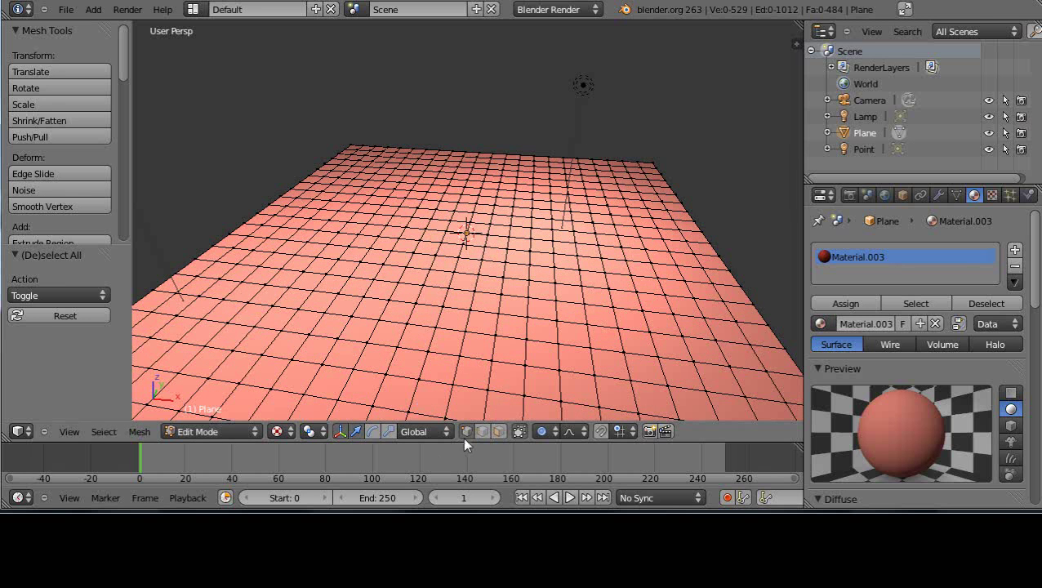
right_click(458, 359)
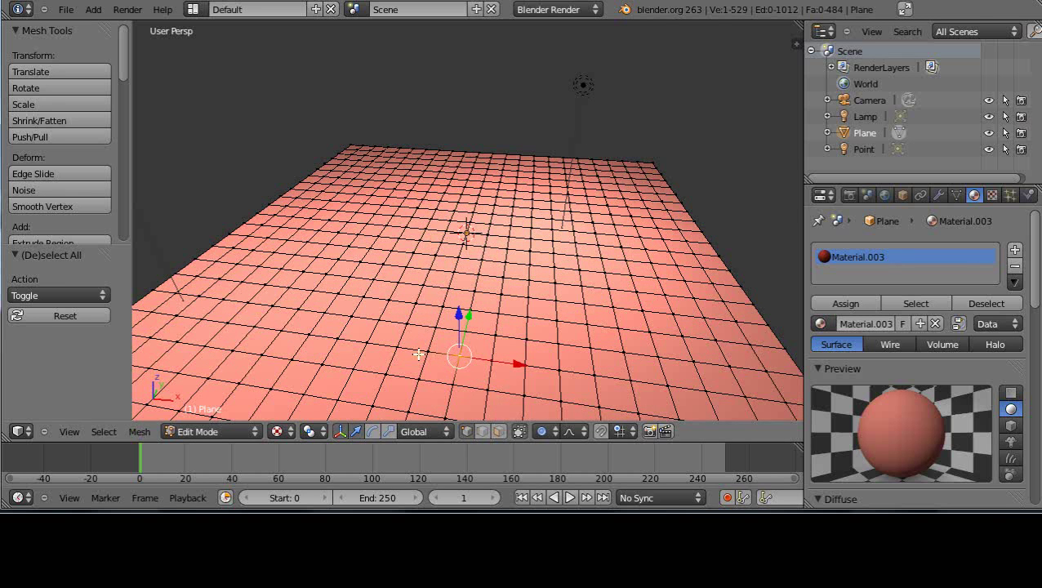
right_click(423, 351)
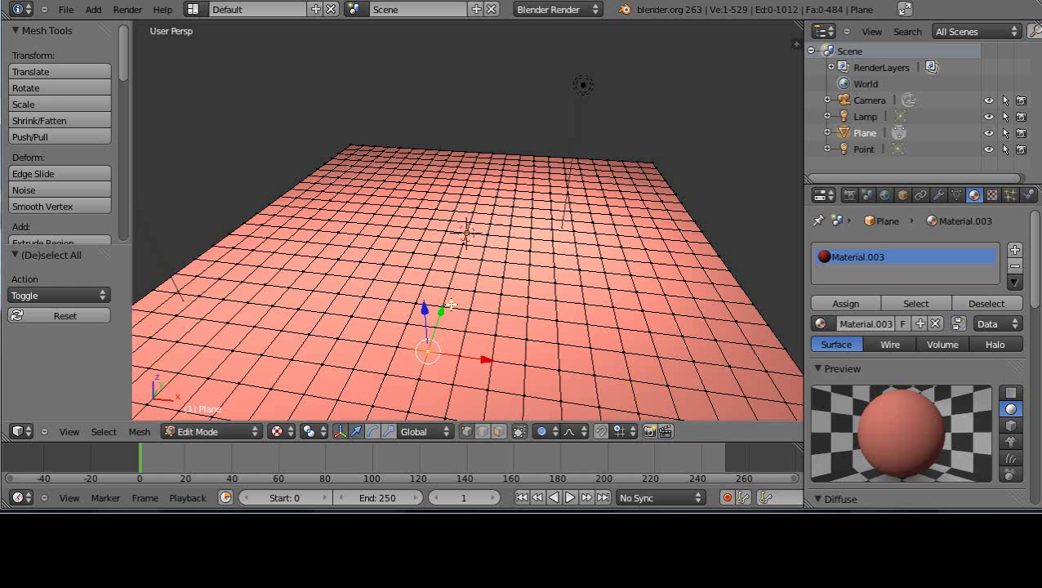
scroll(457, 299, "down", 5)
scroll(454, 304, "up", 4)
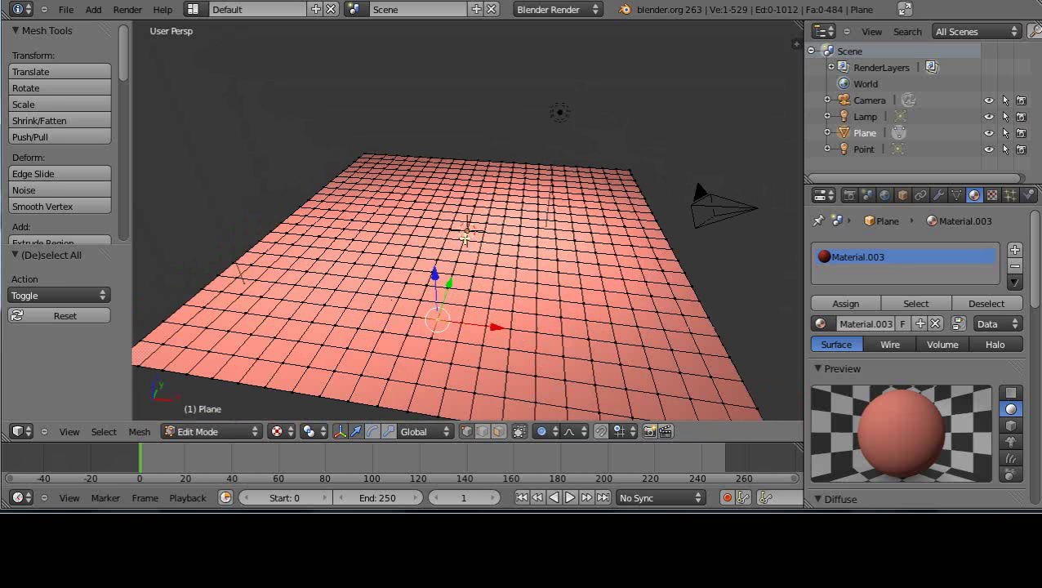
right_click(466, 230)
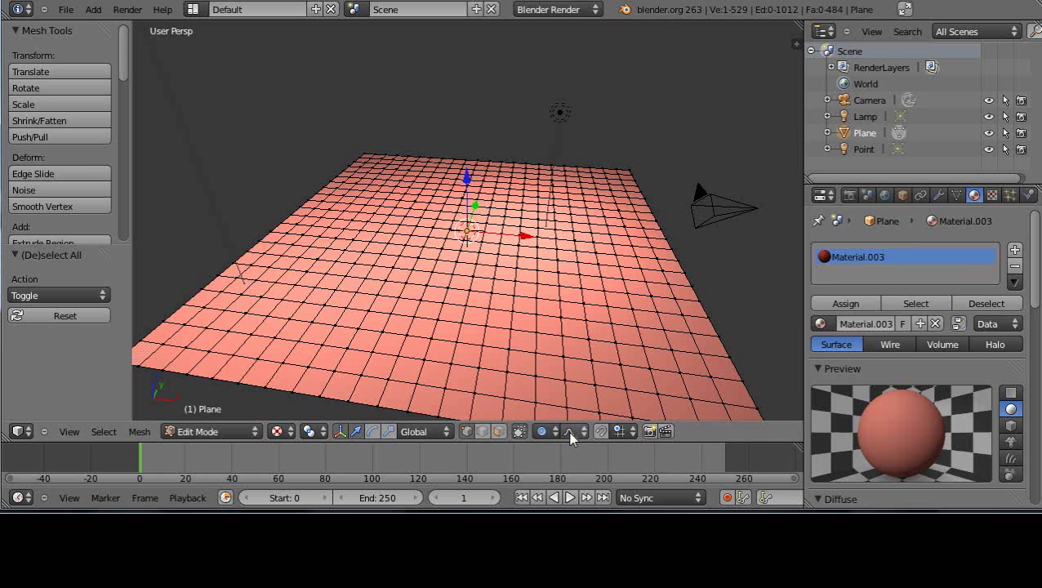
Step: Enable Proportional Editing in the header and set its falloff to Smooth
left_click(542, 432)
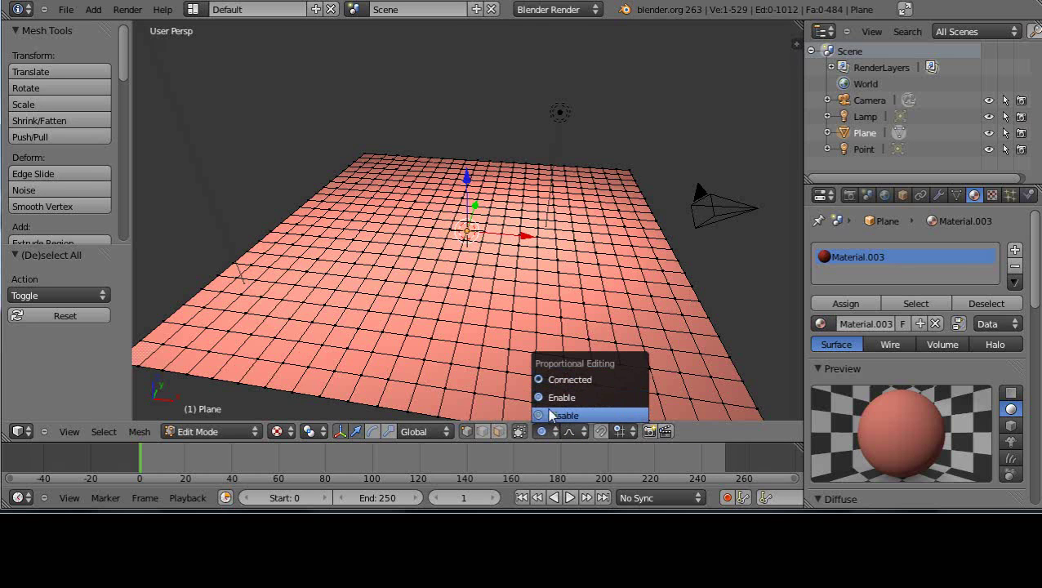
left_click(551, 399)
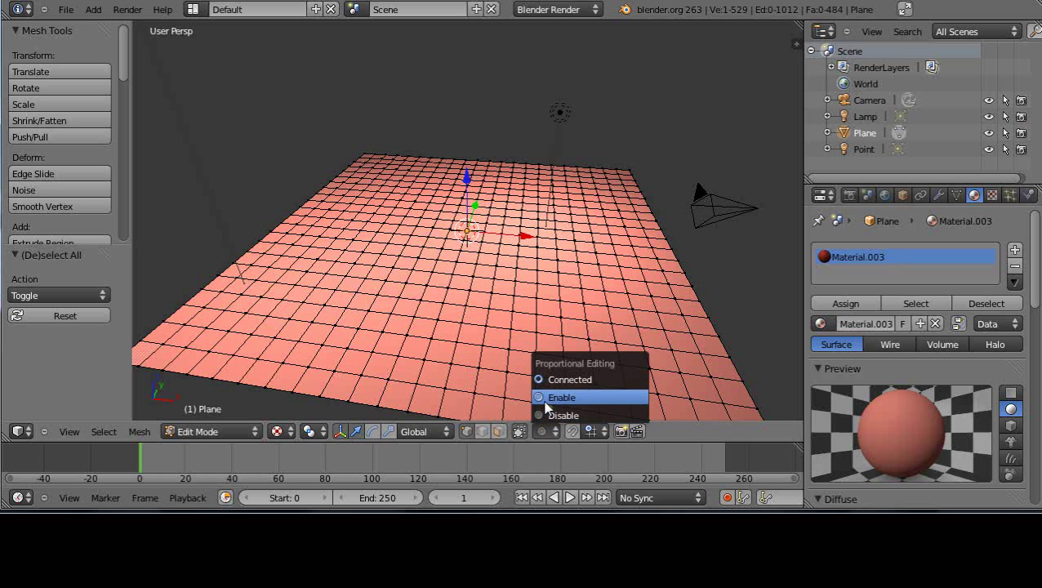
left_click(544, 397)
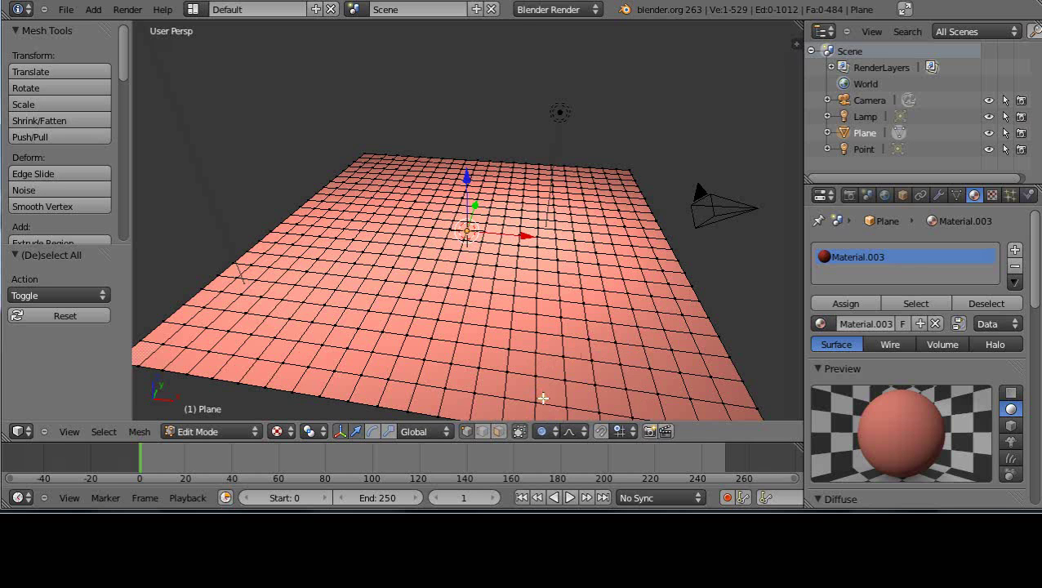
left_click(579, 433)
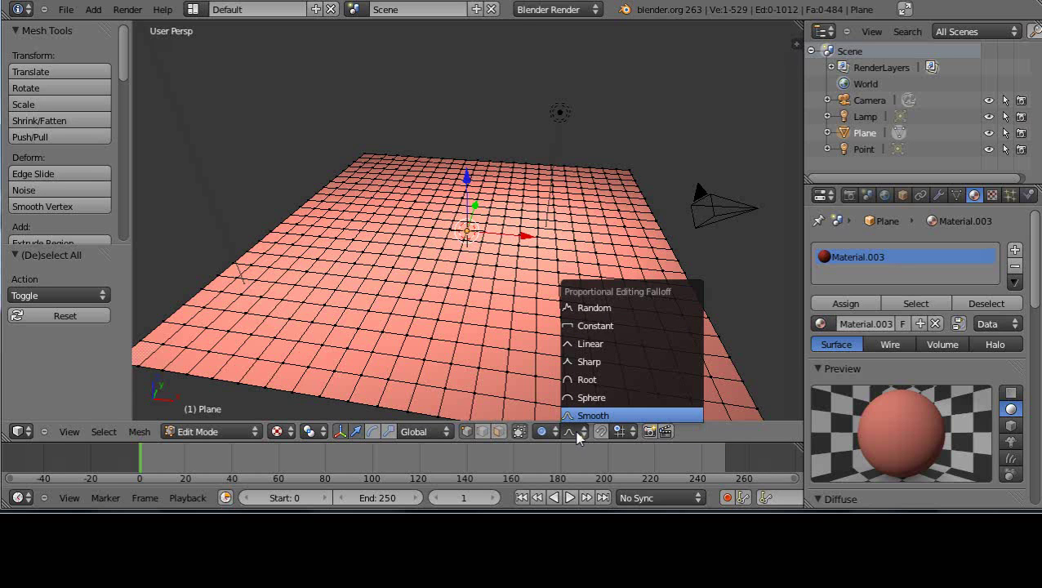
left_click(596, 416)
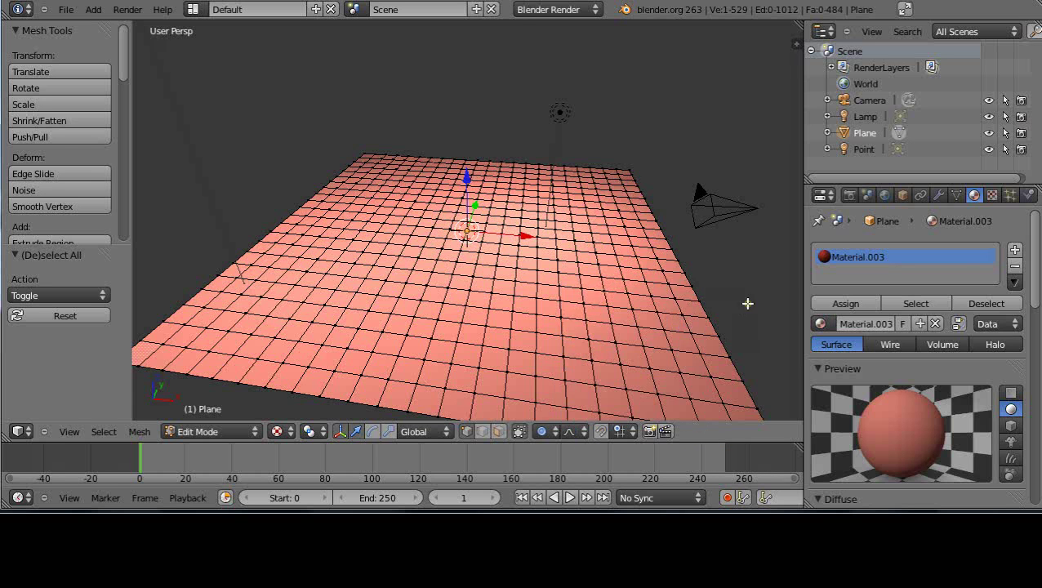
Step: Raise the centre vertex 1.987 along Z with proportional size 6.12
left_click(747, 298)
left_click_drag(465, 177, 467, 122)
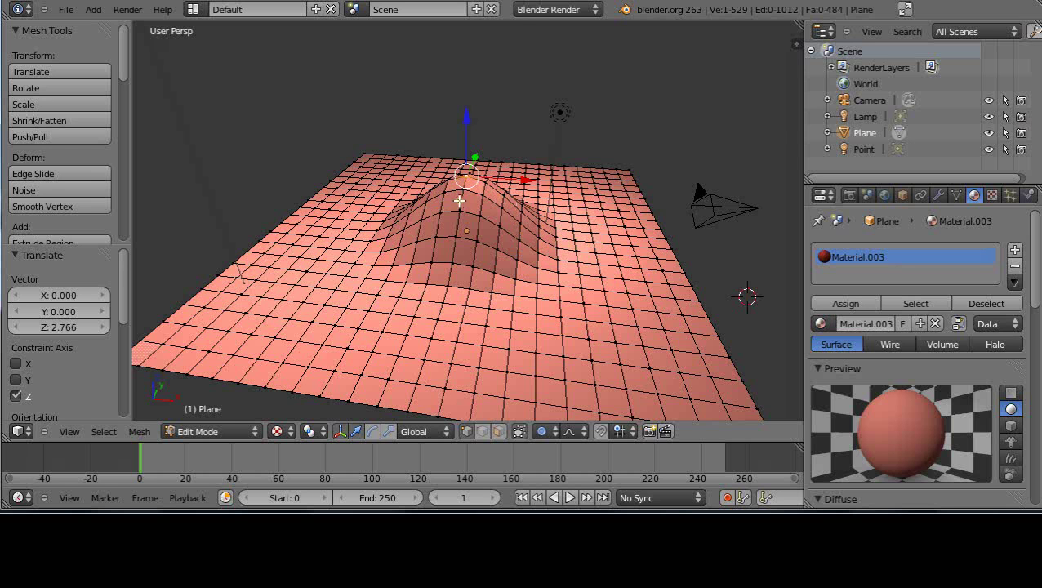
key("ctrl+z")
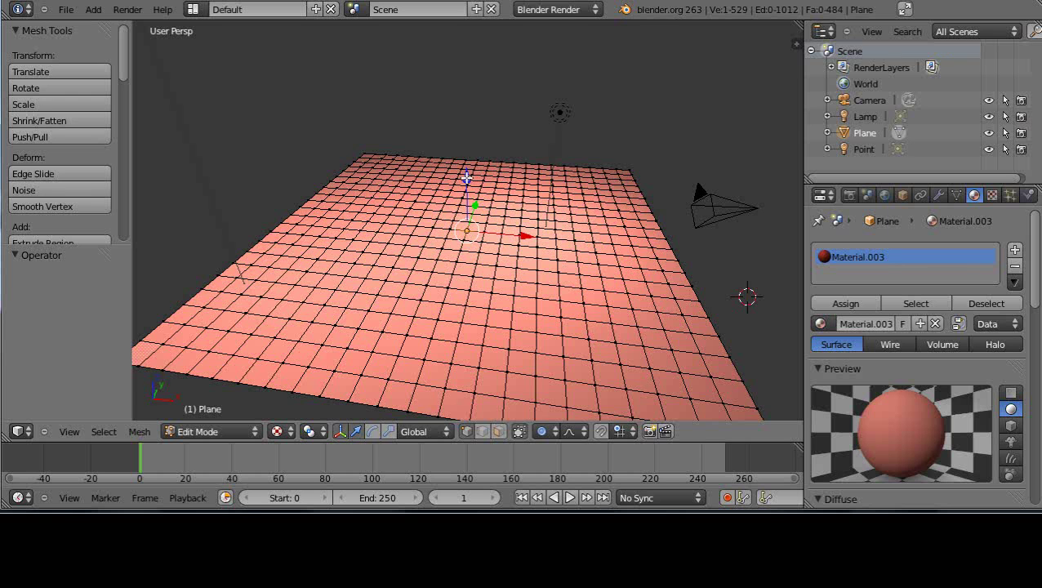
left_click_drag(466, 178, 475, 141)
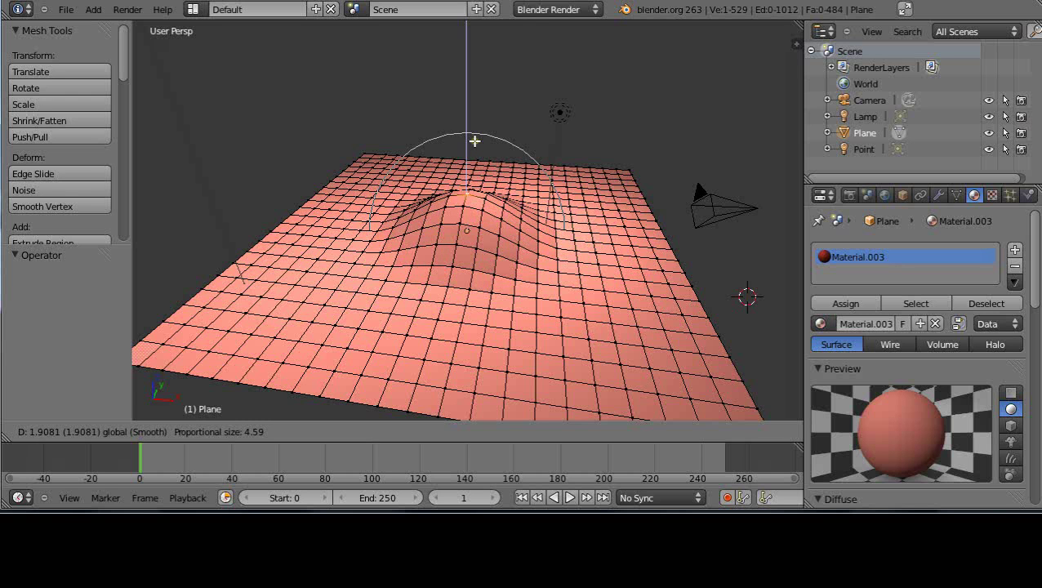
scroll(474, 141, "up", 3)
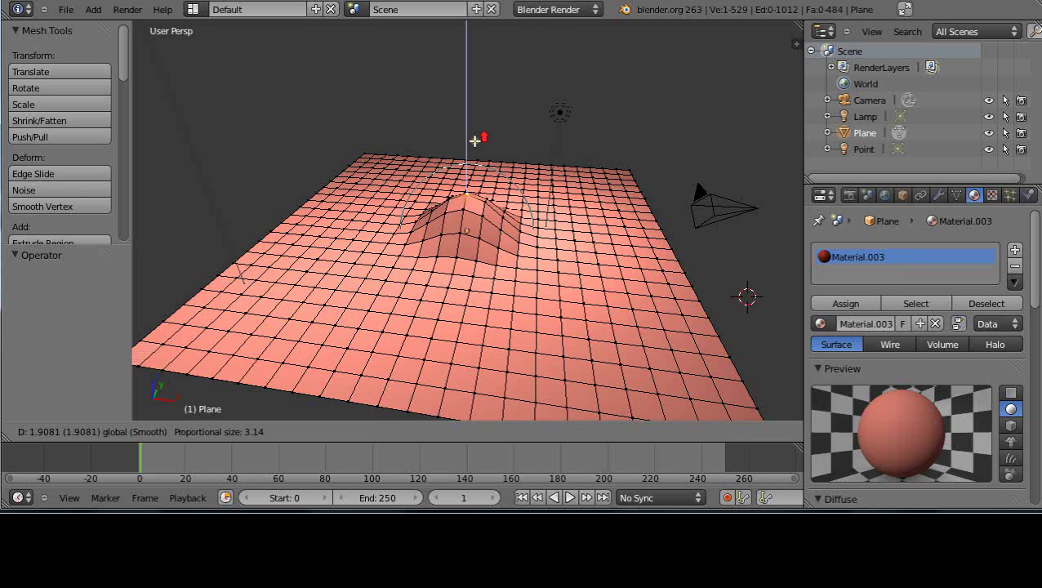
scroll(474, 142, "down", 1)
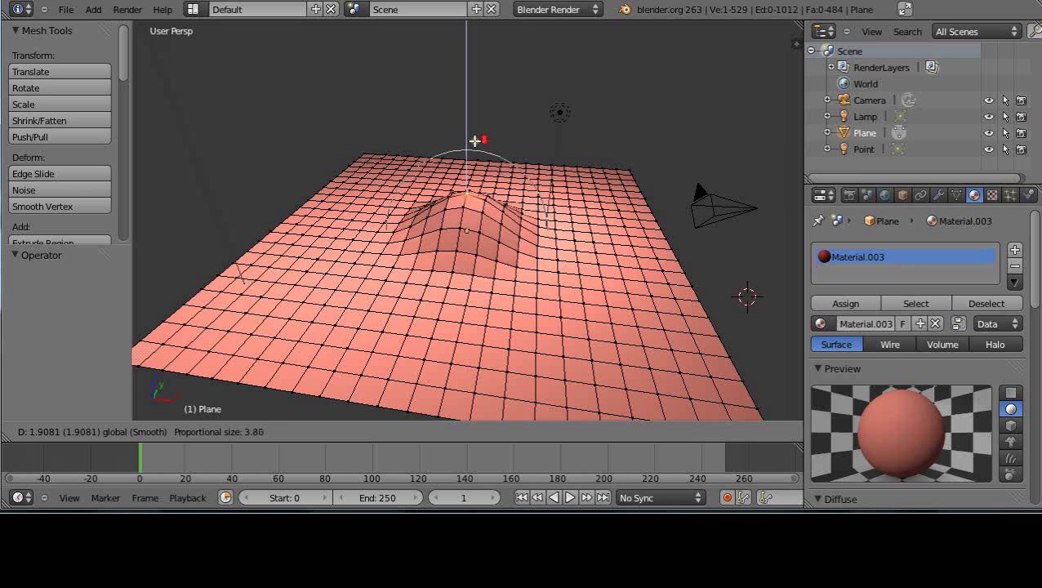
scroll(475, 142, "down", 3)
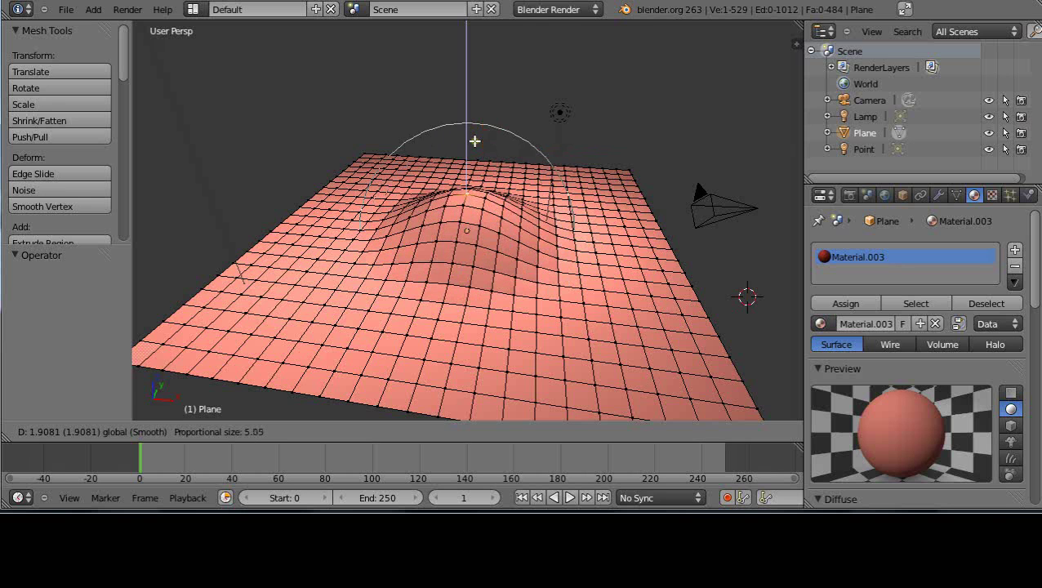
scroll(474, 142, "down", 4)
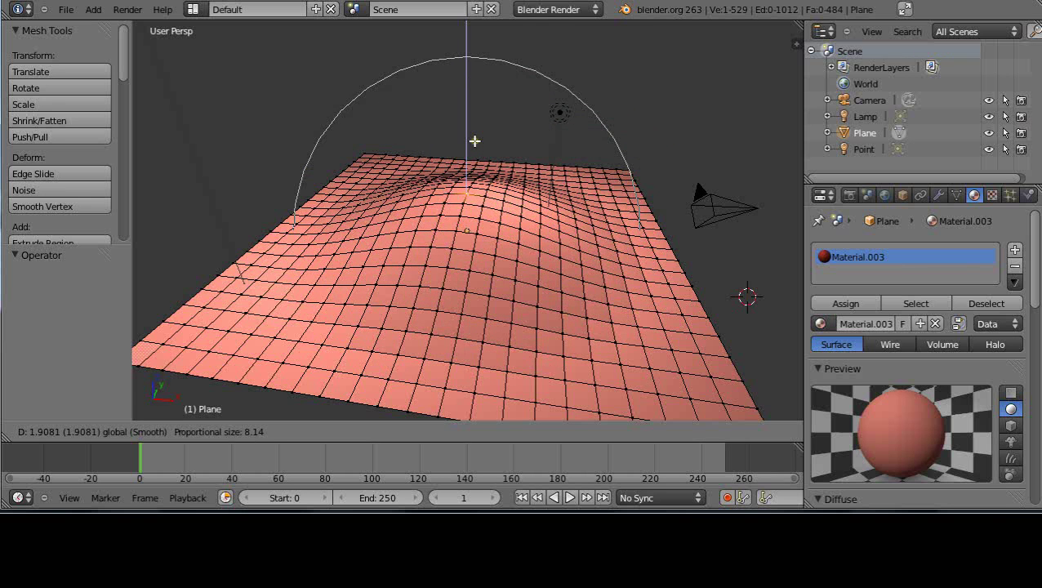
scroll(475, 141, "up", 2)
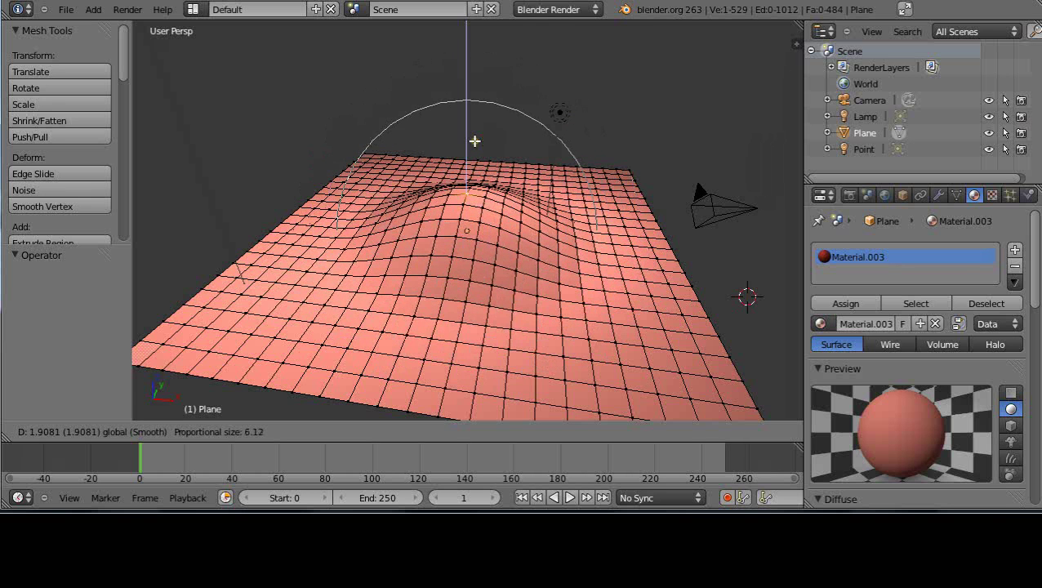
mouse_move(474, 141)
left_mouse_down()
mouse_move(486, 105)
mouse_move(494, 170)
mouse_move(494, 118)
mouse_move(493, 138)
left_mouse_up()
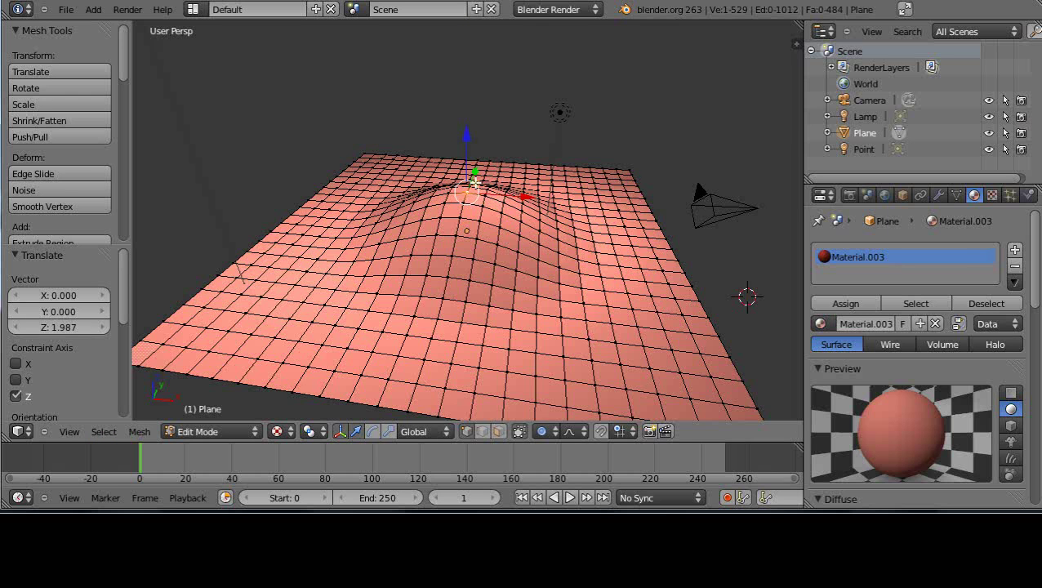
Step: Undo the mound and lift the centre vertex along Z with proportional size 5.05
key("ctrl+z")
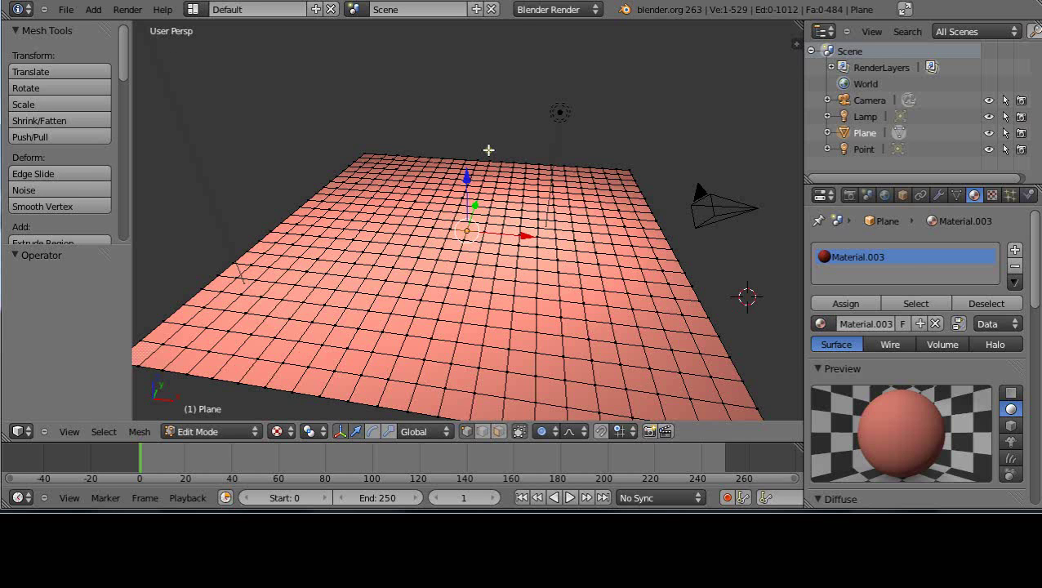
key("g")
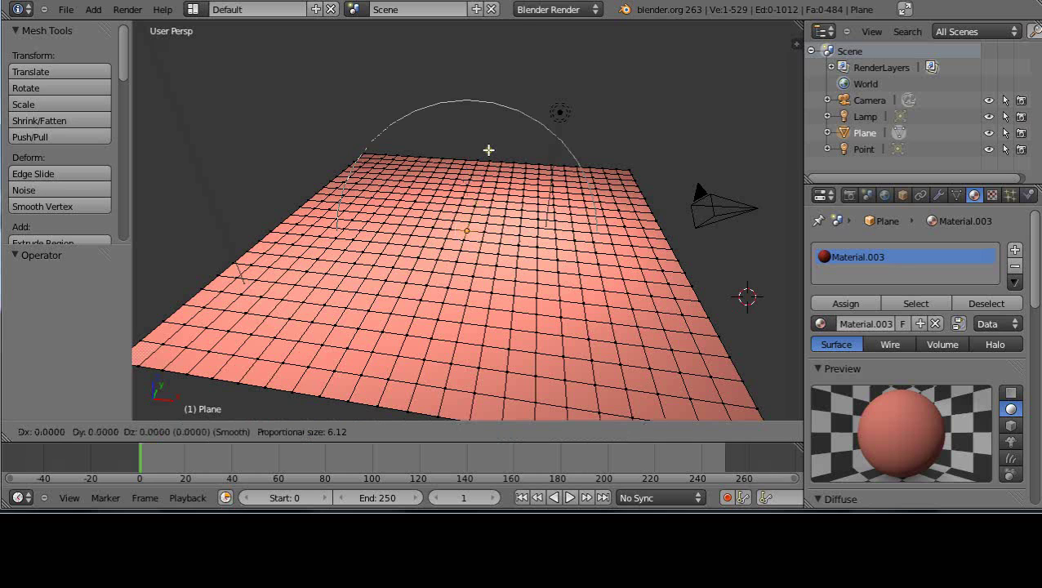
key("z")
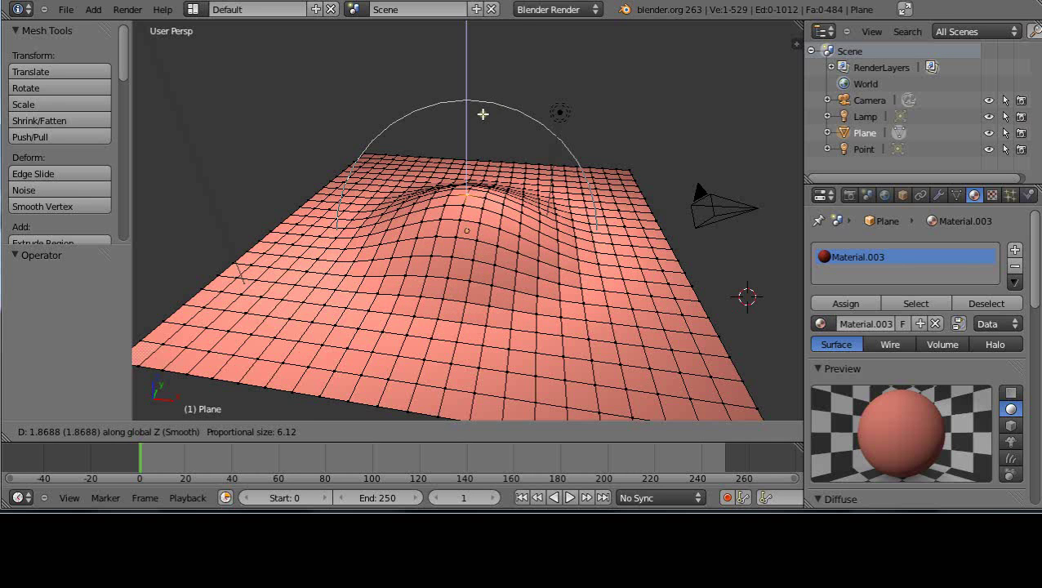
scroll(484, 112, "up", 1)
scroll(482, 114, "down", 1)
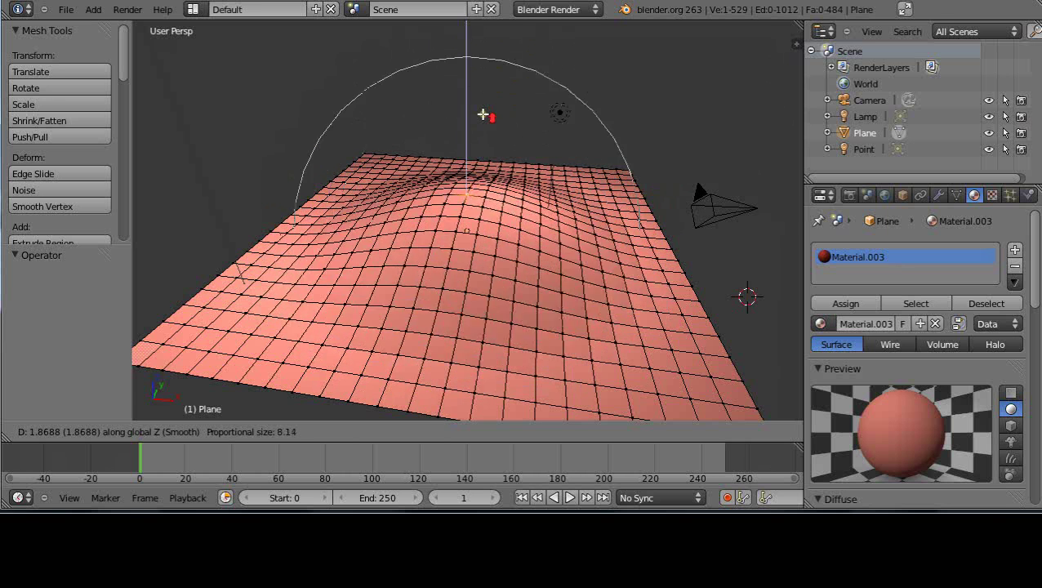
scroll(482, 113, "up", 1)
scroll(483, 110, "up", 1)
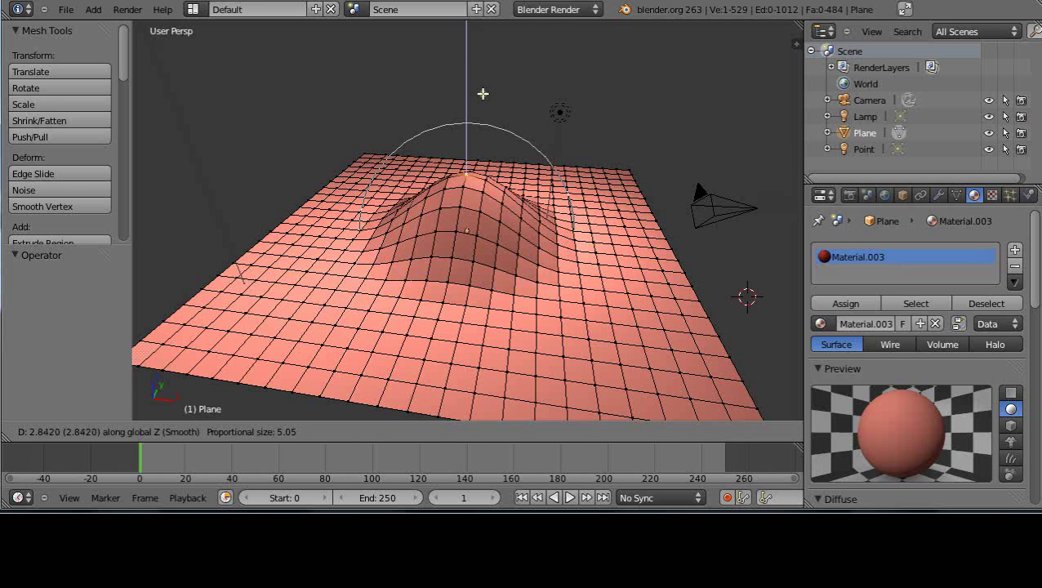
Step: Confirm the 2.842 hill and switch the proportional falloff to Sharp
left_click(483, 94)
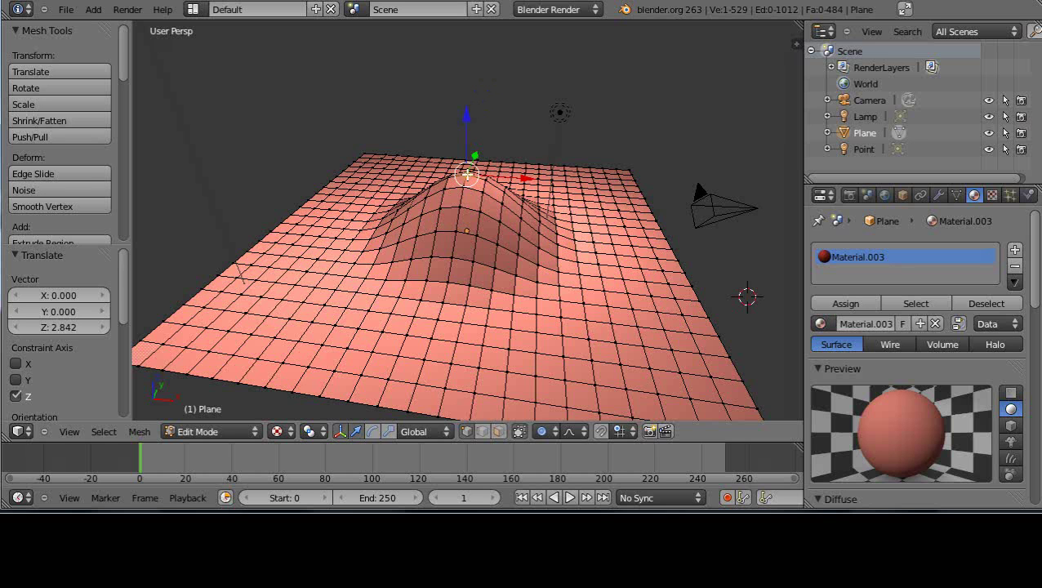
left_click(584, 432)
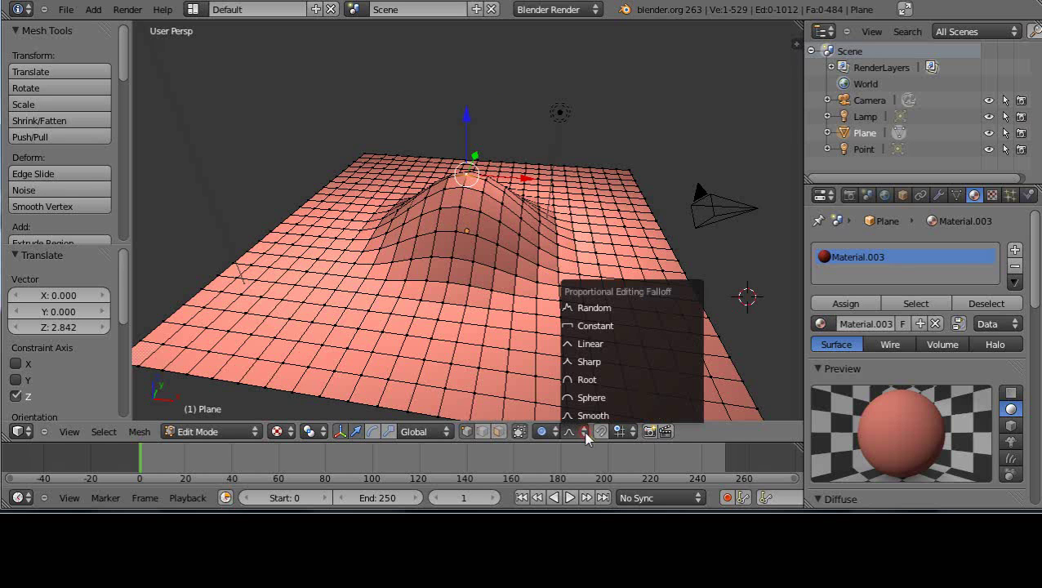
left_click(581, 365)
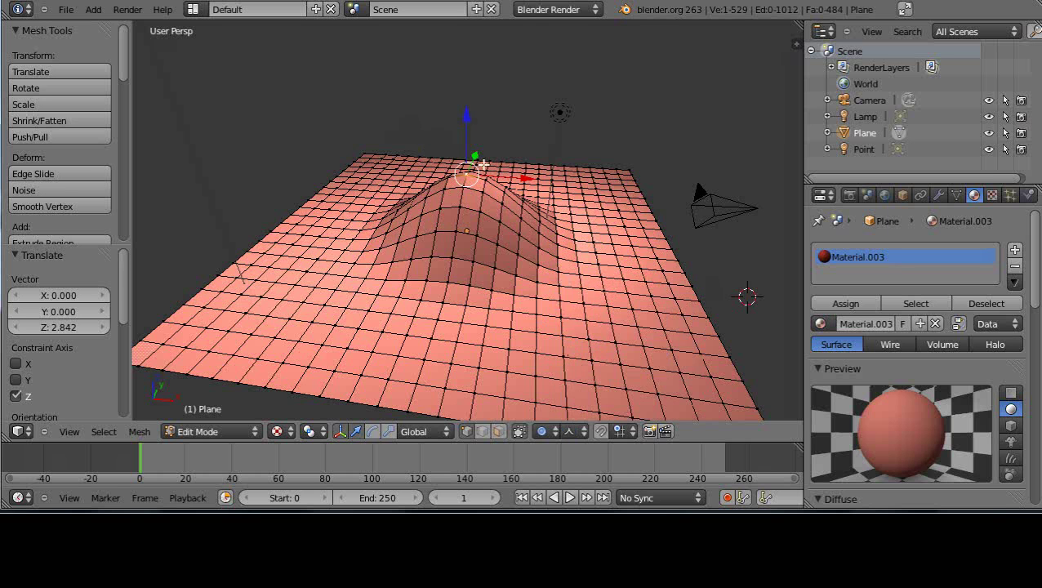
Step: Pull the centre vertex up to 3.489 along Z into a pointed peak
key("g")
key("z")
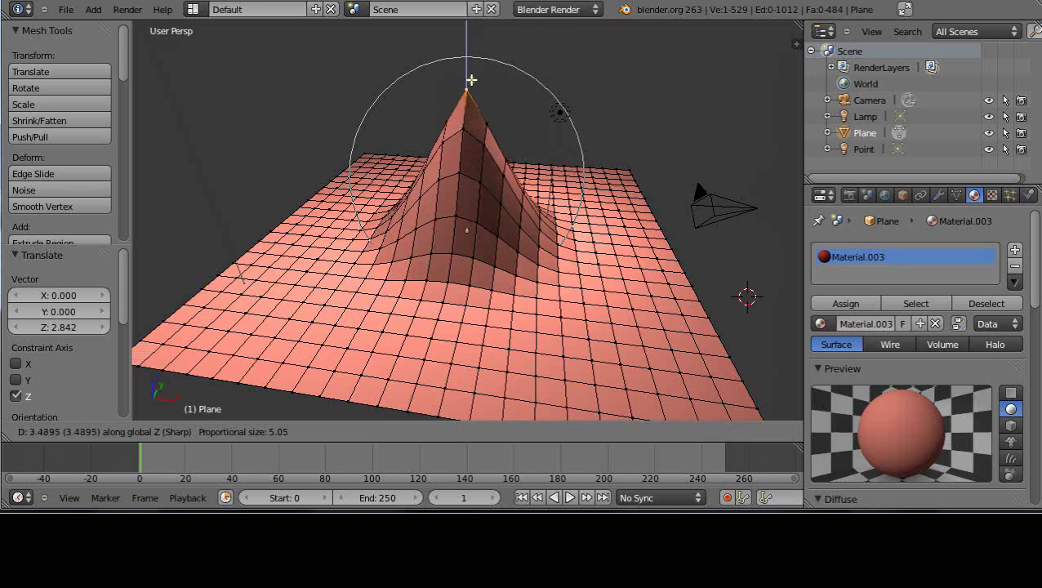
scroll(471, 80, "down", 1)
scroll(471, 79, "down", 1)
scroll(471, 79, "down", 6)
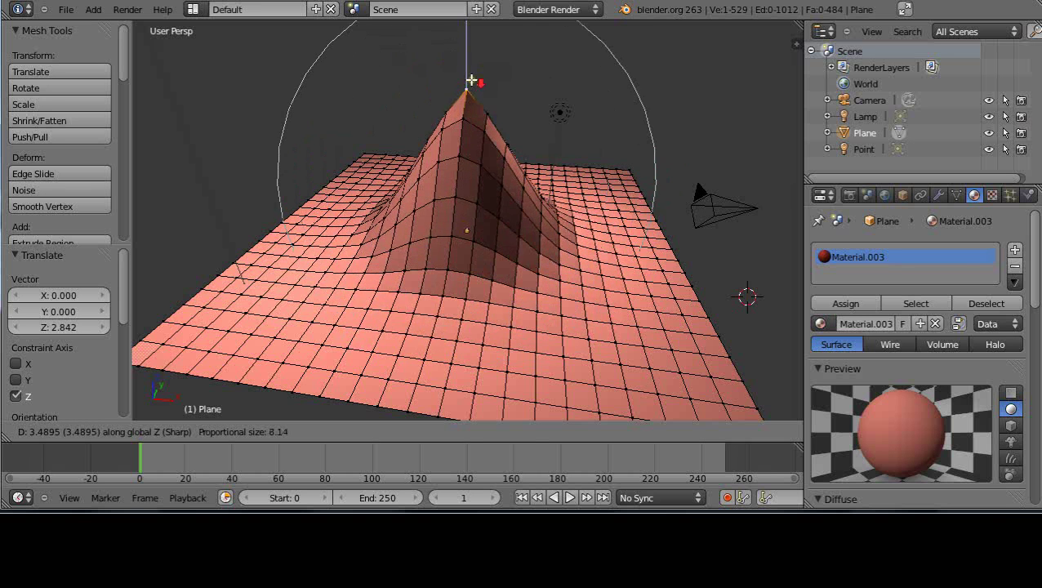
scroll(471, 79, "up", 7)
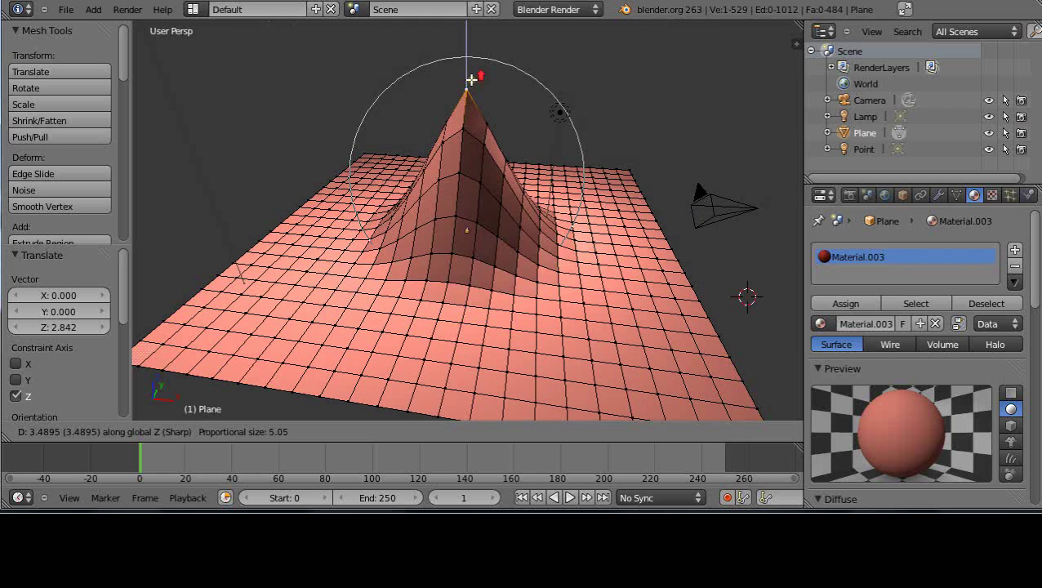
scroll(471, 80, "down", 1)
scroll(471, 79, "up", 2)
left_click(471, 79)
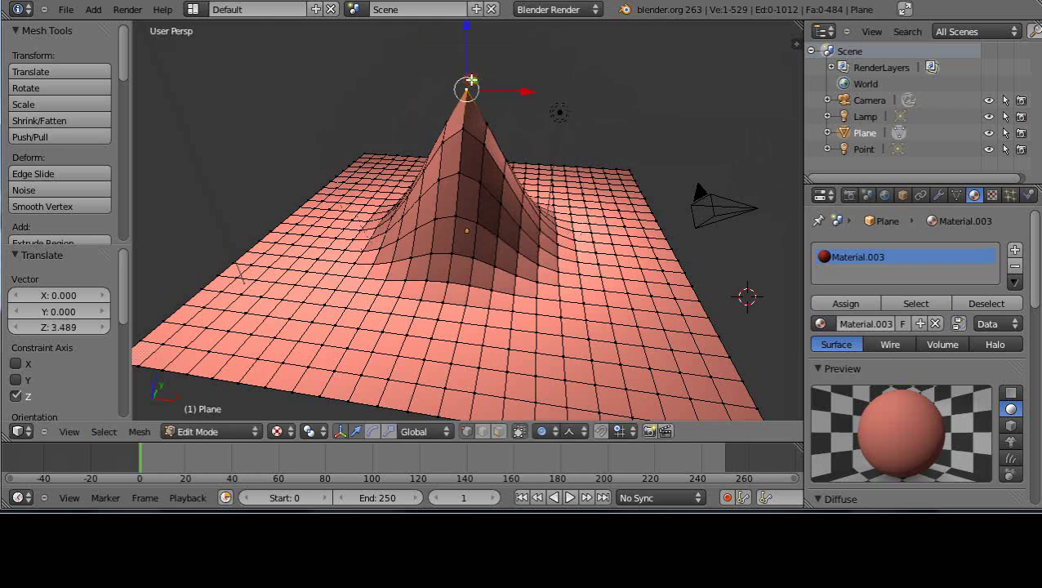
middle_click_drag(546, 198, 419, 202)
middle_click_drag(487, 243, 490, 211)
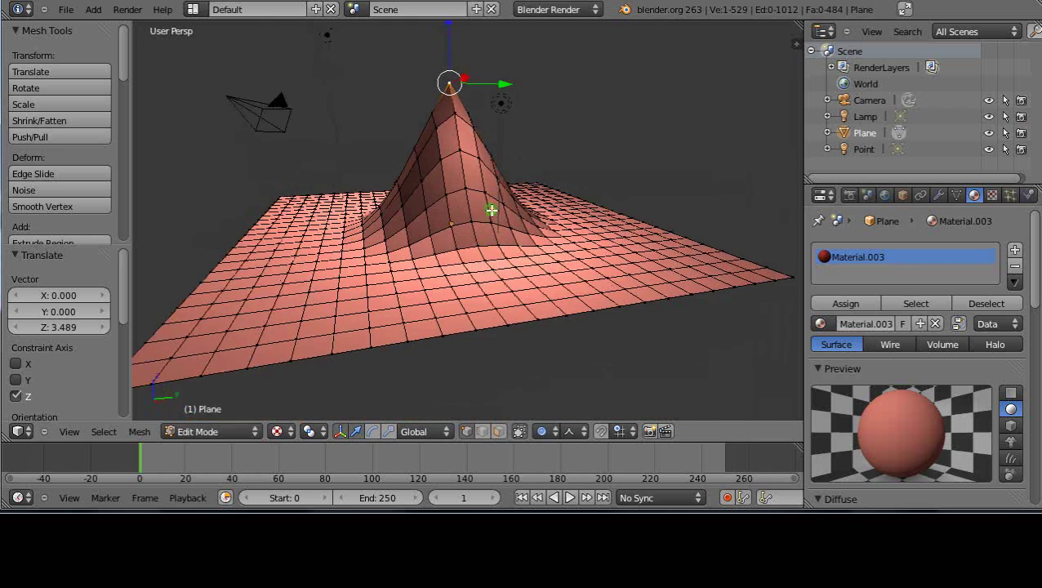
scroll(500, 230, "up", 4)
scroll(485, 160, "down", 4)
Step: Move the peak's tip 2.665 along Z with a small 0.51 proportional size
key("g")
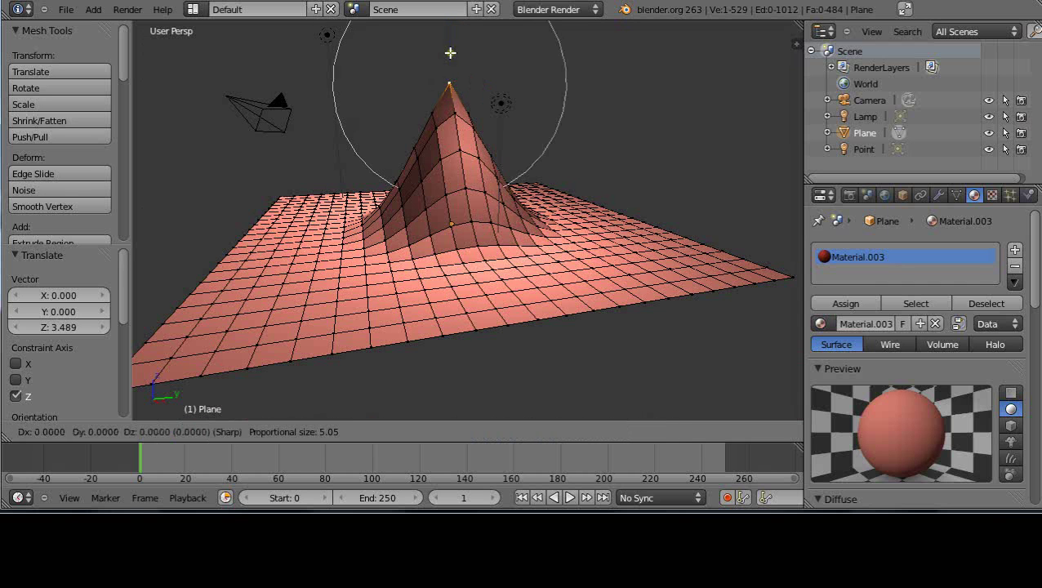
key("z")
scroll(456, 94, "down", 1)
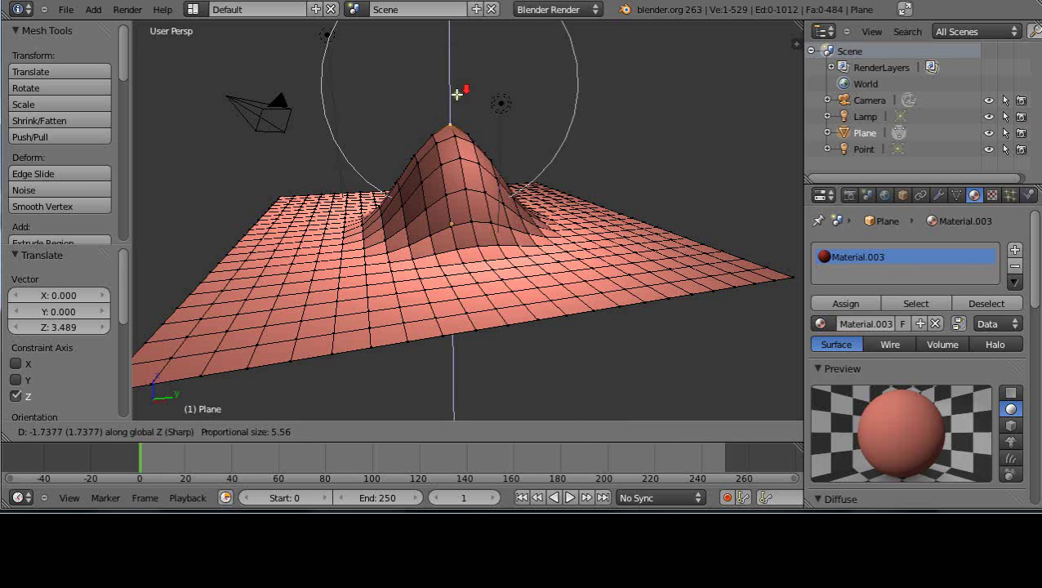
scroll(458, 82, "down", 1)
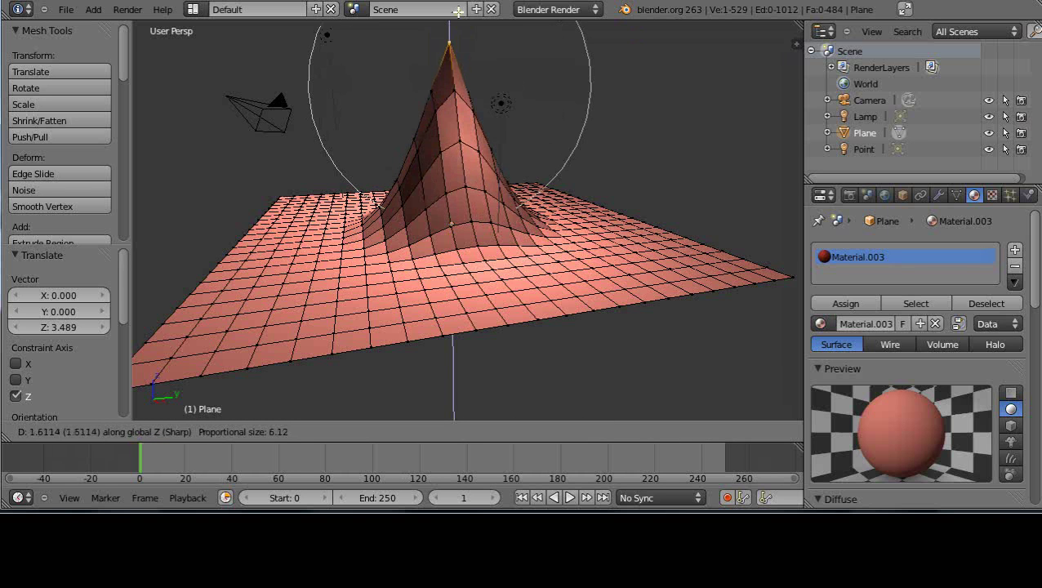
scroll(458, 11, "up", 10)
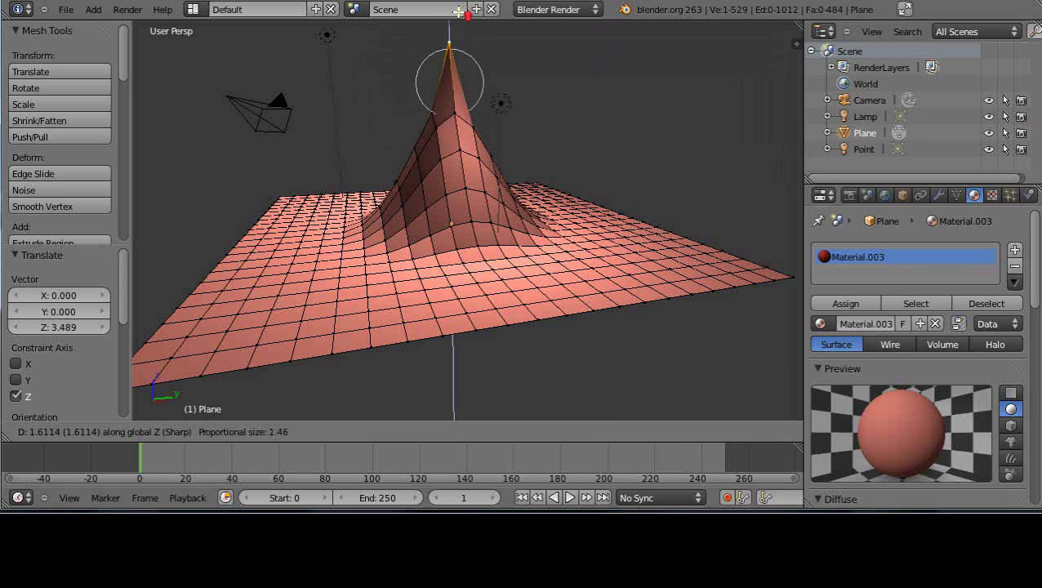
scroll(458, 10, "up", 16)
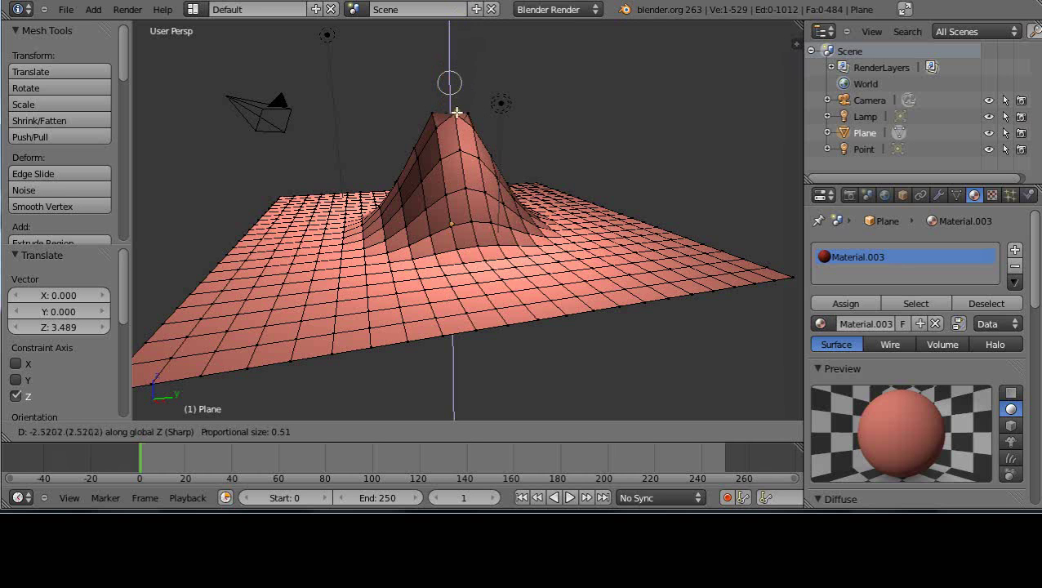
left_click(455, 116)
middle_click_drag(453, 140, 645, 213)
scroll(489, 214, "up", 4)
scroll(488, 214, "down", 5)
scroll(643, 211, "down", 2)
scroll(572, 192, "up", 4)
scroll(538, 192, "down", 4)
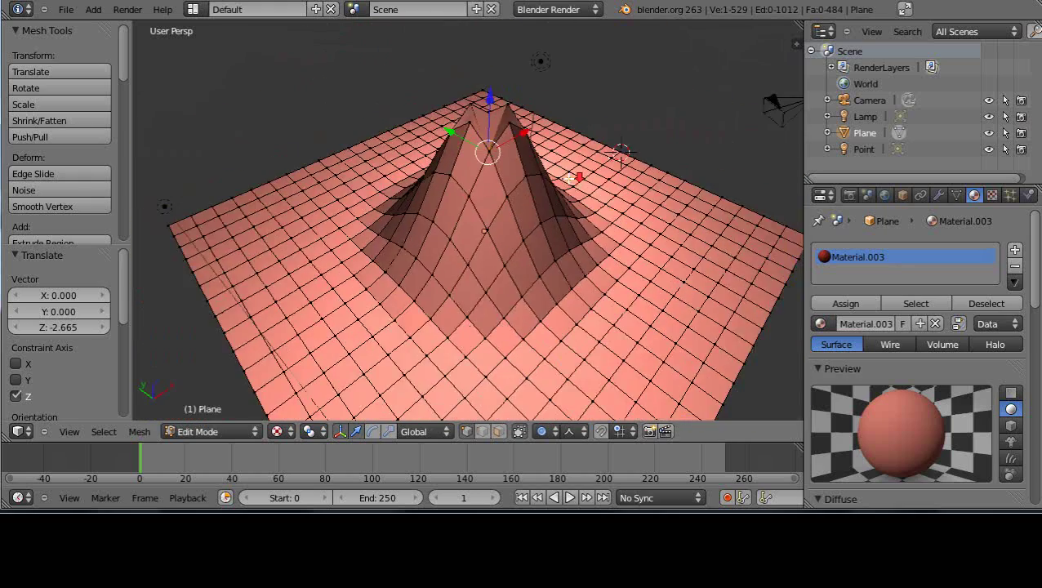
mouse_move(515, 190)
middle_mouse_down()
mouse_move(522, 204)
mouse_move(499, 196)
mouse_move(512, 175)
middle_mouse_up()
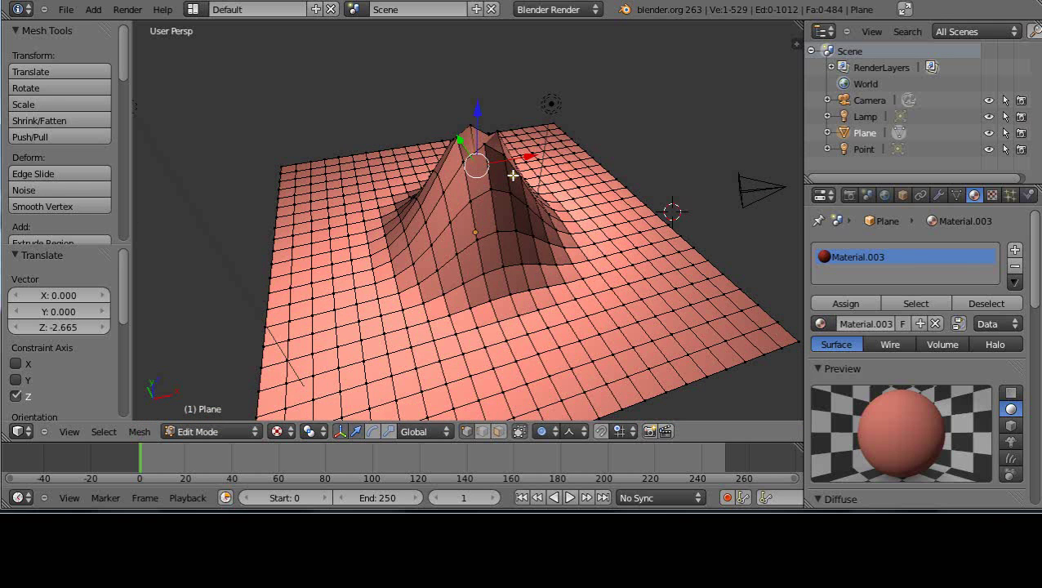
Step: Select all, subdivide the peaked mesh once more, then deselect everything
key("a")
key("a")
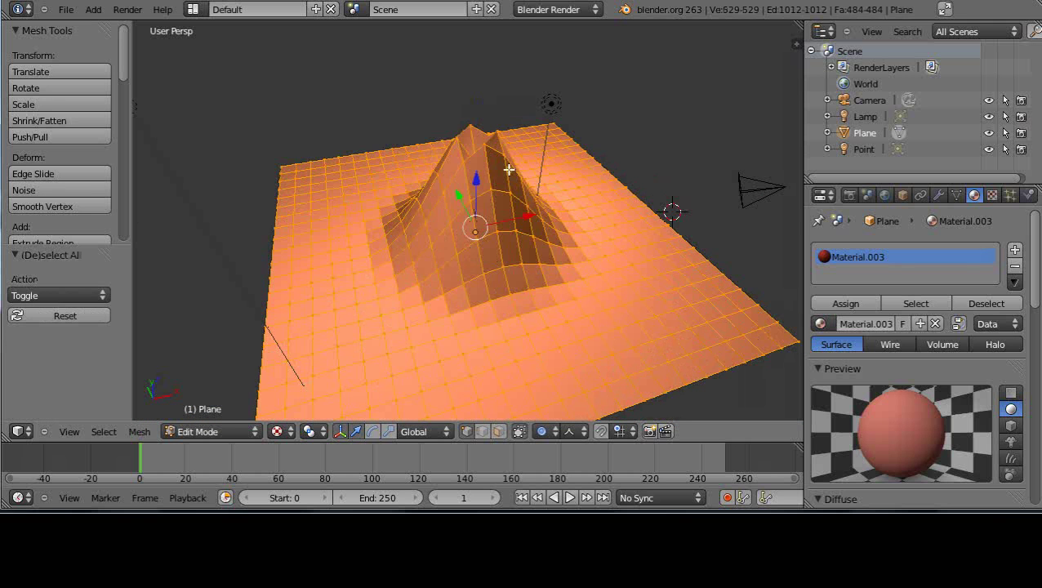
left_click(508, 169)
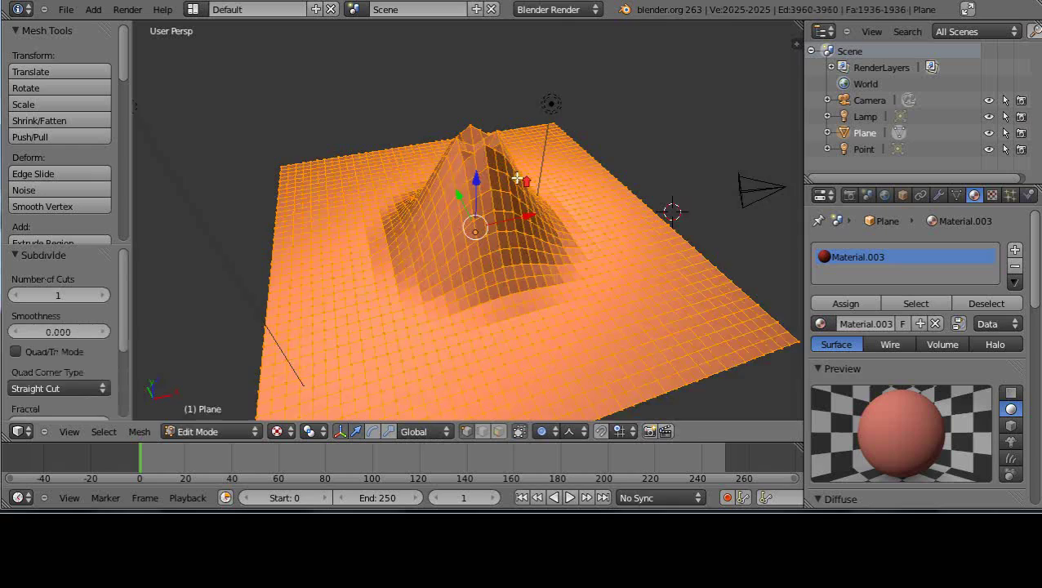
middle_click_drag(517, 177, 393, 195)
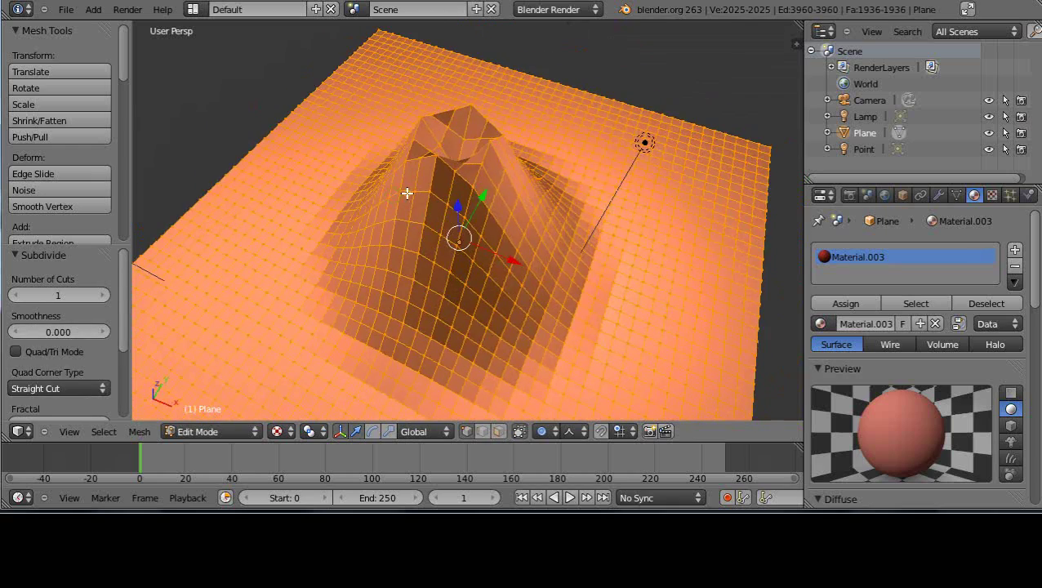
key("a")
middle_click_drag(506, 221, 472, 158)
Step: Box-select the peak's tip from a low side view, then clear that selection
scroll(462, 166, "down", 3)
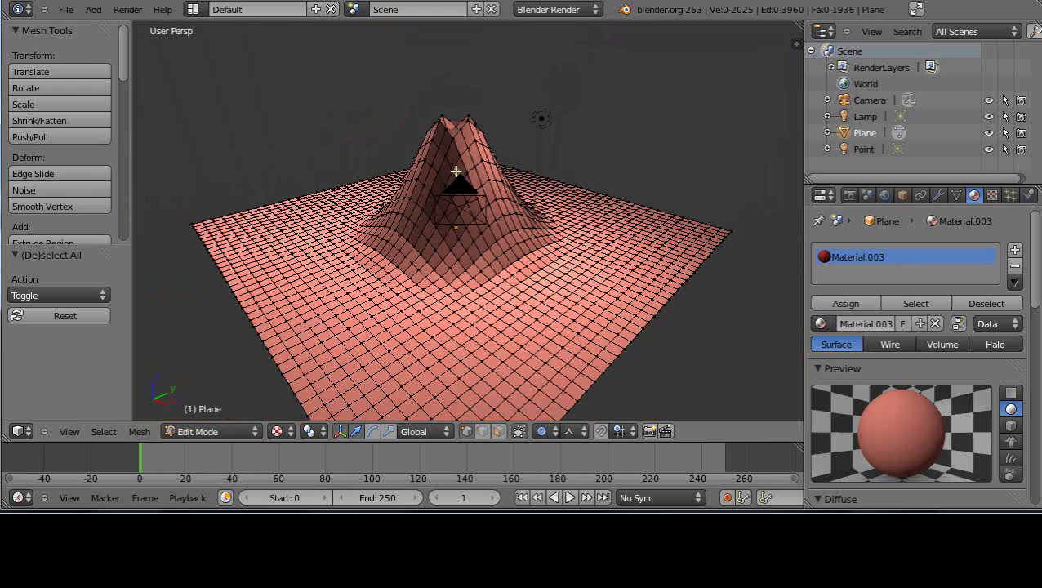
middle_click_drag(453, 178, 390, 131)
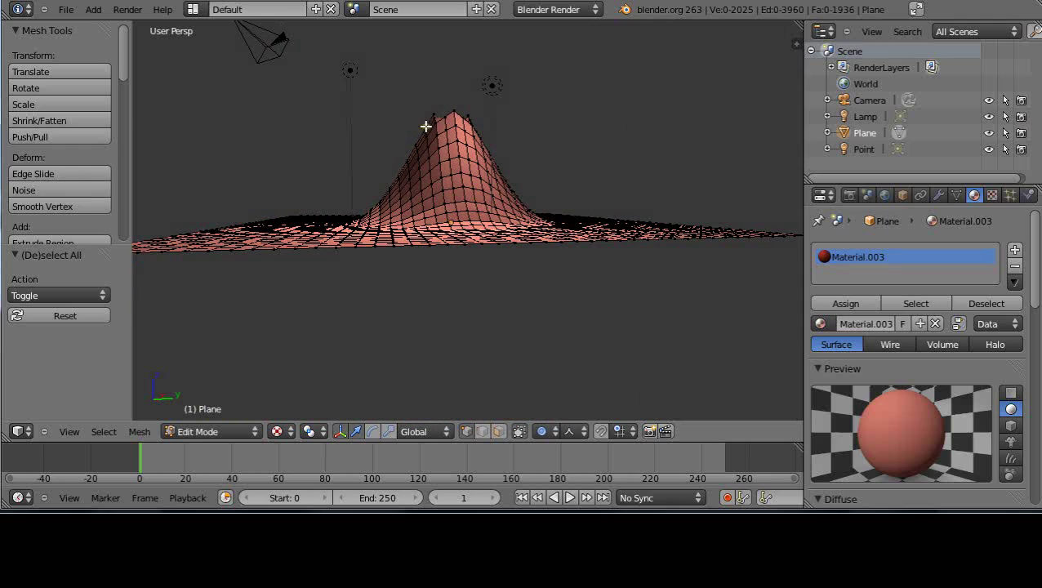
key("b")
left_click_drag(398, 98, 506, 138)
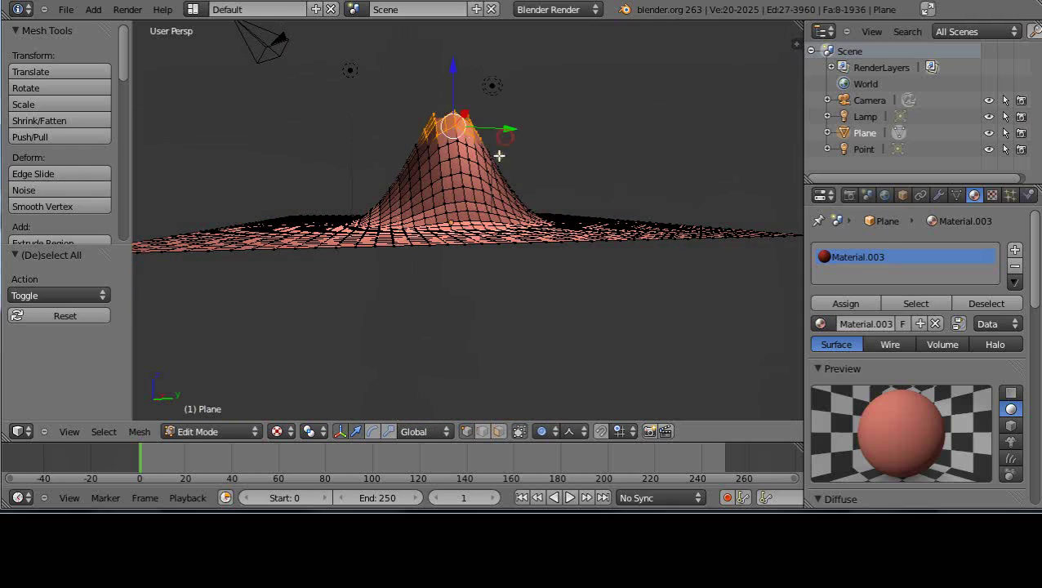
middle_click_drag(499, 156, 608, 212)
key("a")
key("a")
key("a")
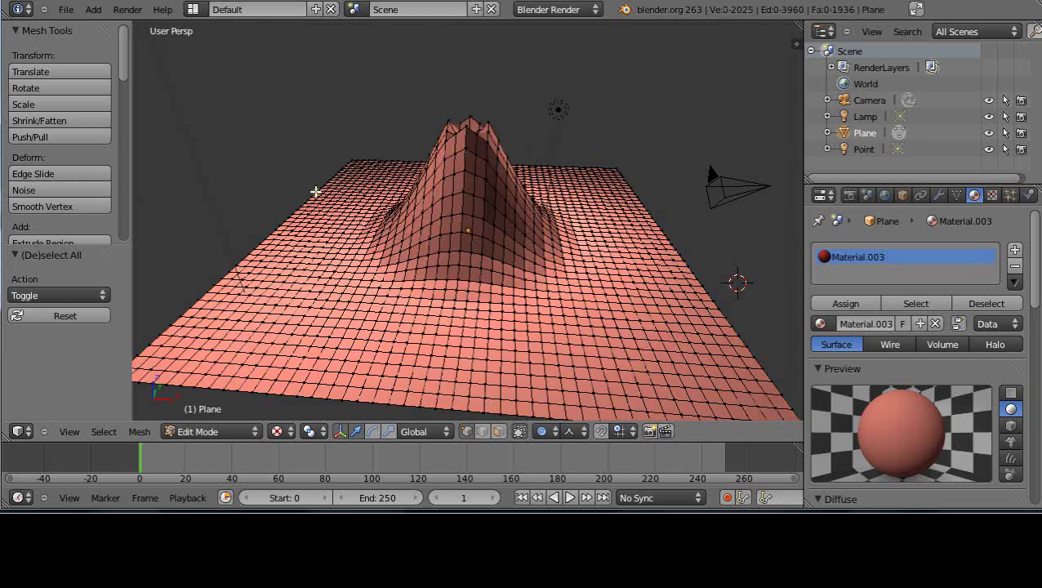
Step: In wireframe, box-select the 33 vertices at the peak's top, then return to solid shading
key("z")
middle_click_drag(412, 239, 420, 181)
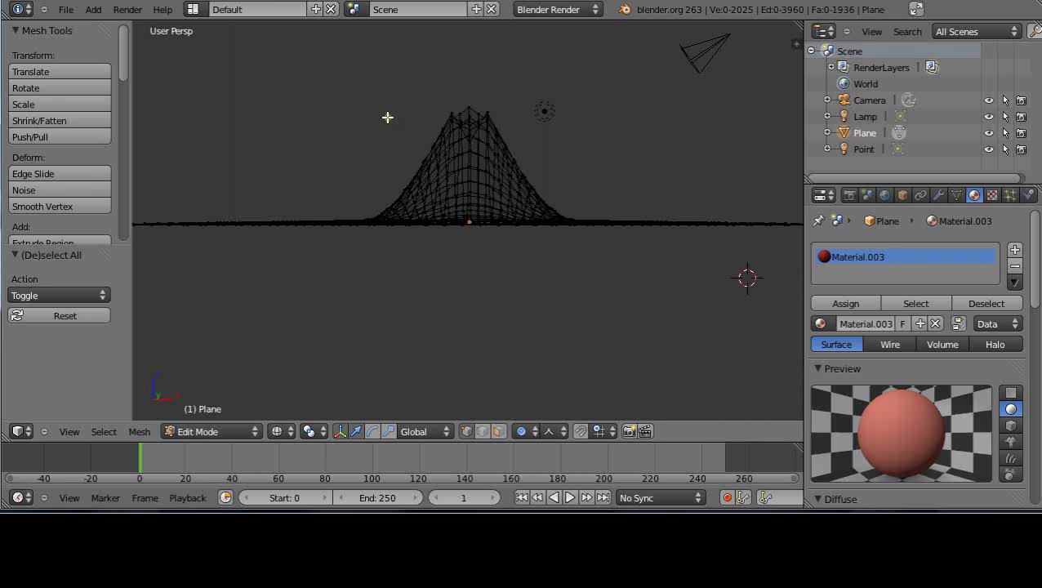
key("b")
left_click_drag(423, 93, 506, 132)
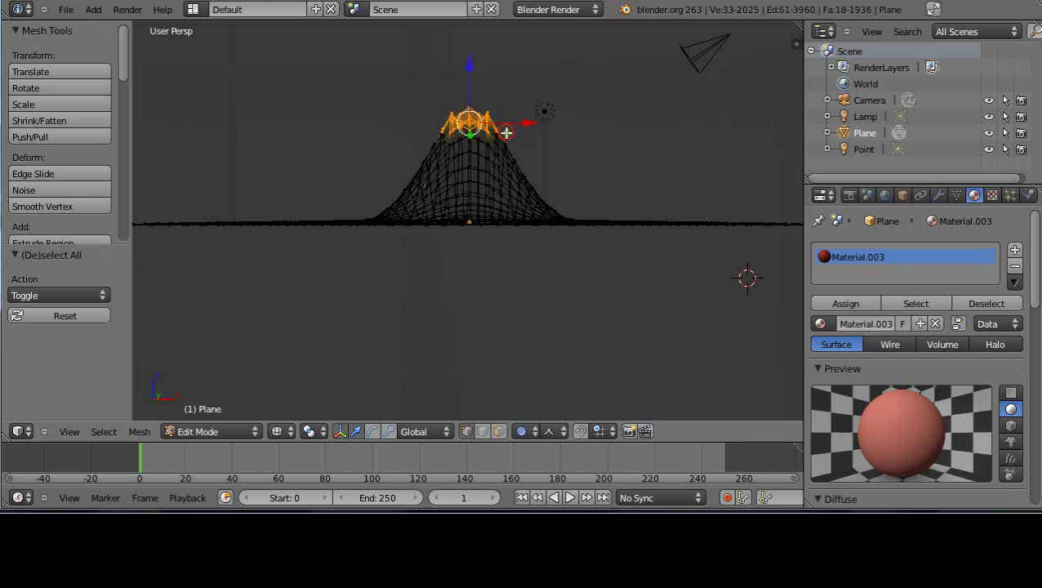
middle_click_drag(461, 213, 630, 307)
middle_click_drag(488, 278, 508, 335)
key("z")
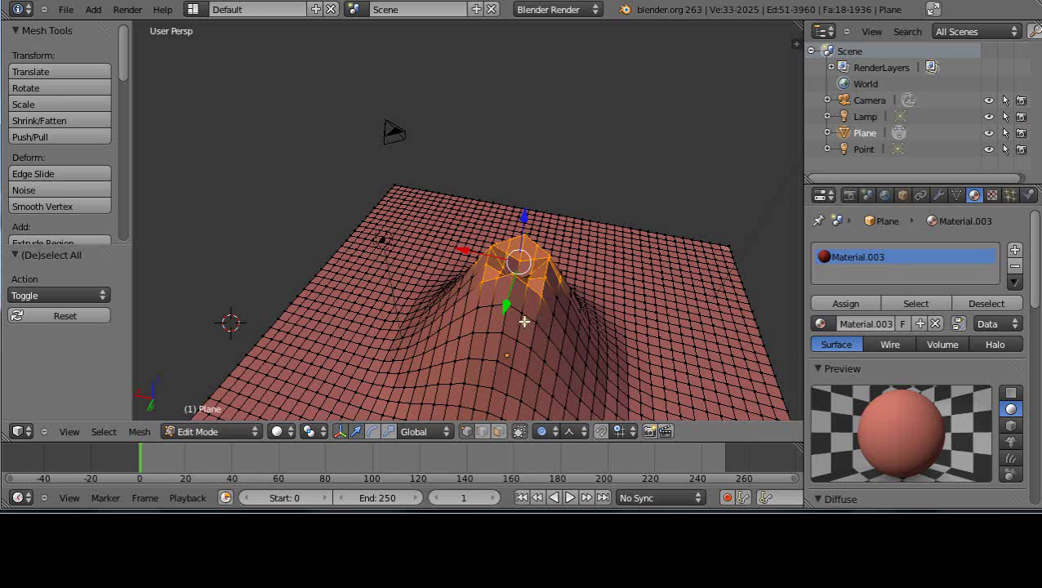
Step: Set the proportional editing falloff to Random
middle_click_drag(529, 288, 520, 299)
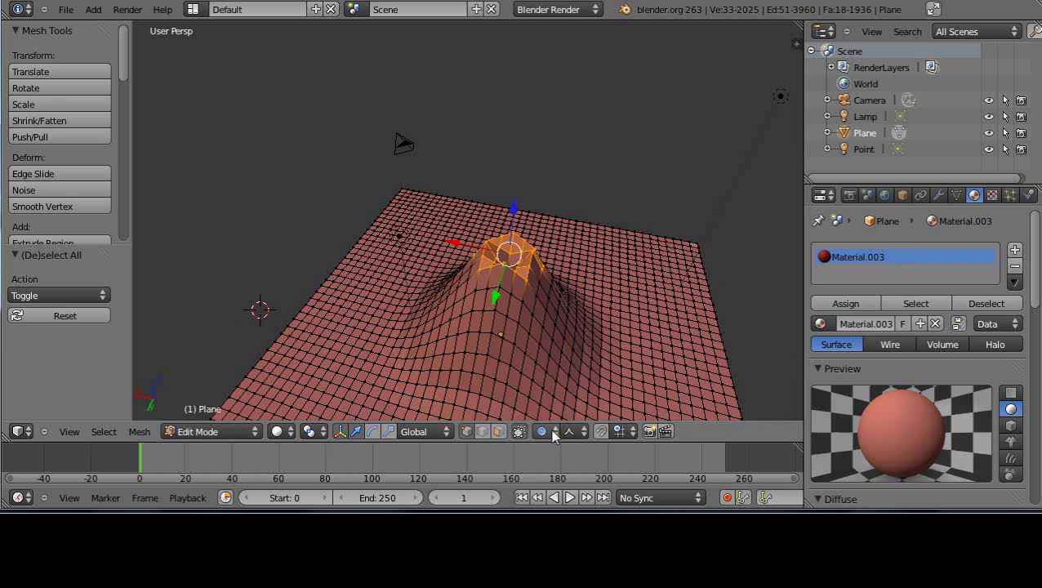
left_click(577, 432)
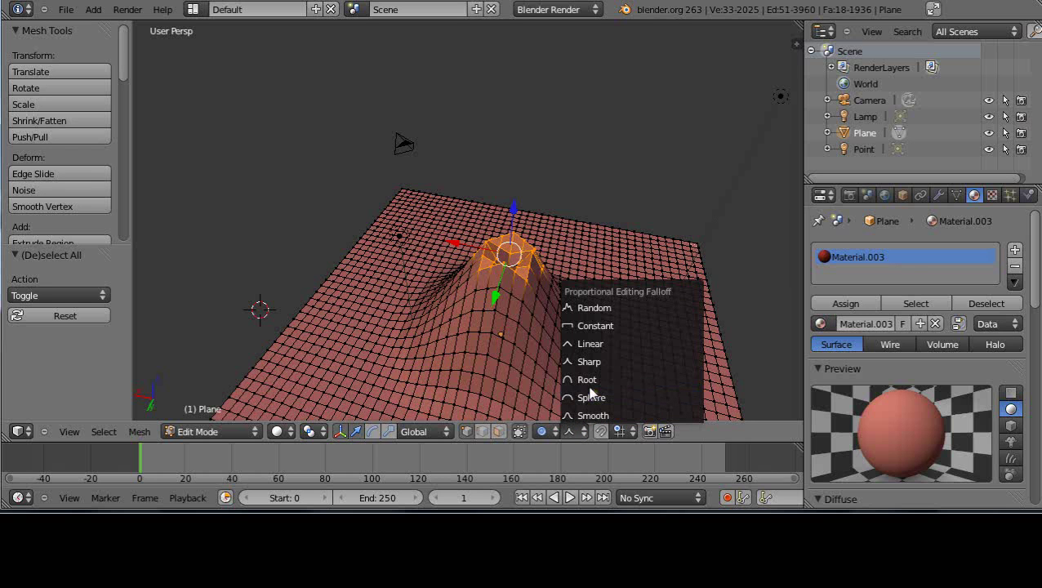
left_click(586, 308)
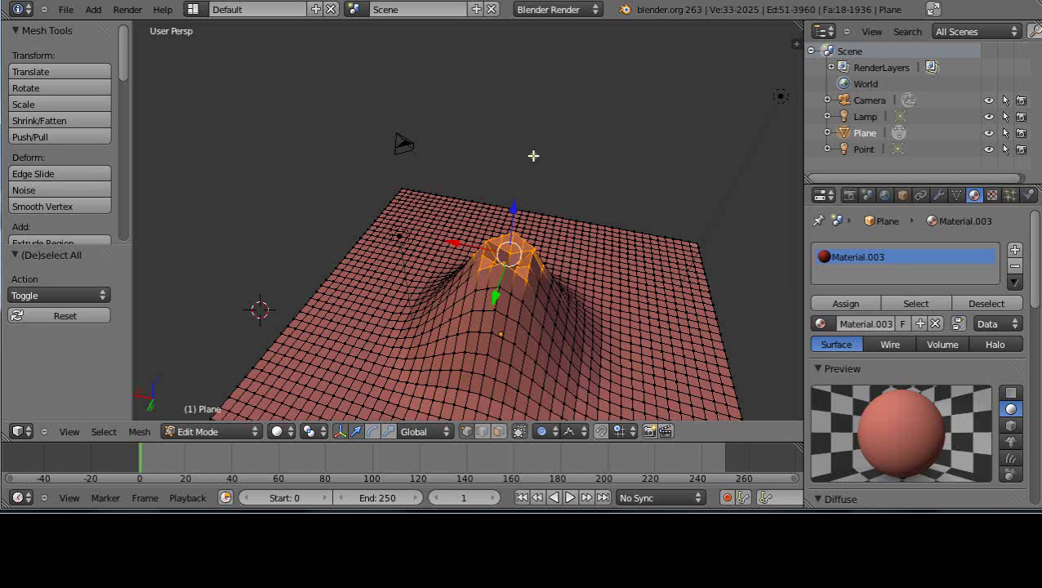
Step: Rotate the peak top about the Z axis with the proportional size enlarged to 5.05
key("r")
key("z")
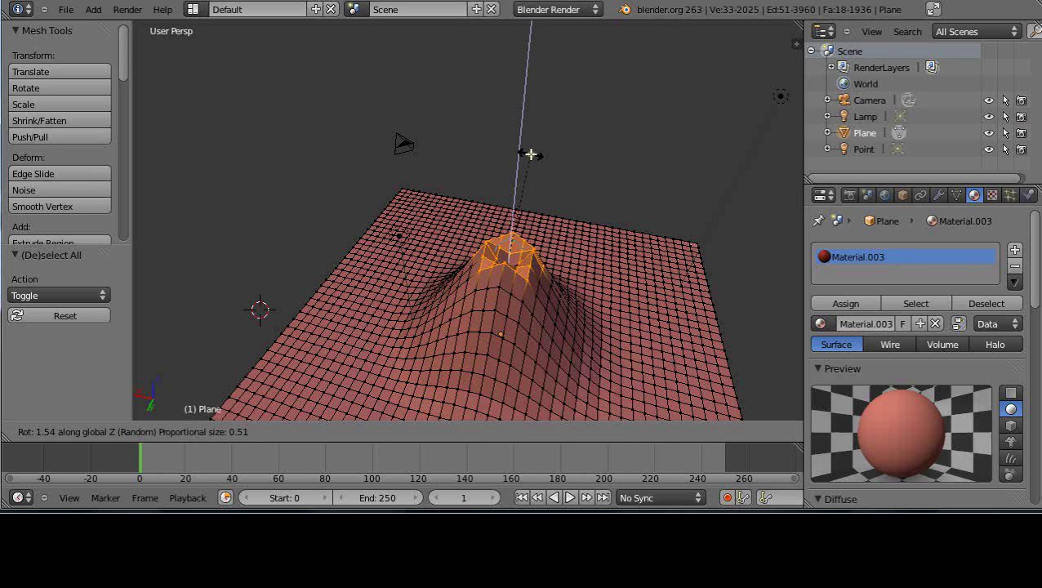
scroll(470, 161, "down", 4)
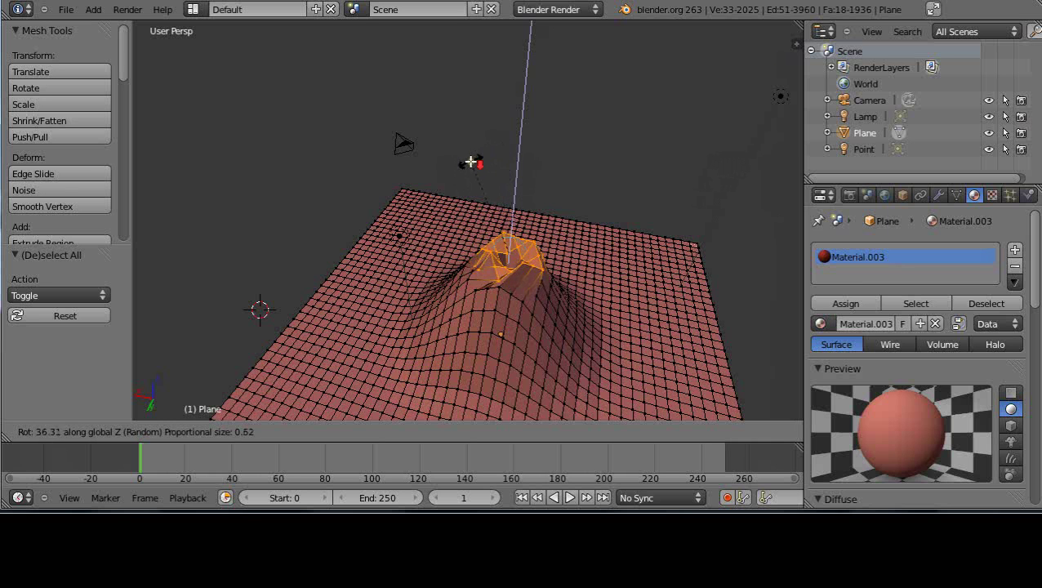
scroll(470, 161, "down", 9)
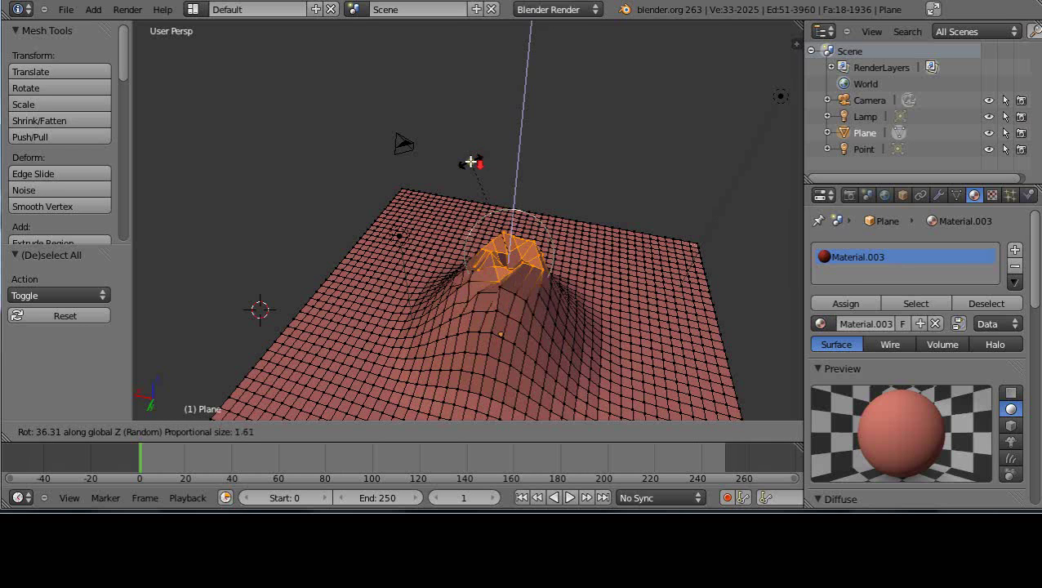
scroll(460, 144, "down", 6)
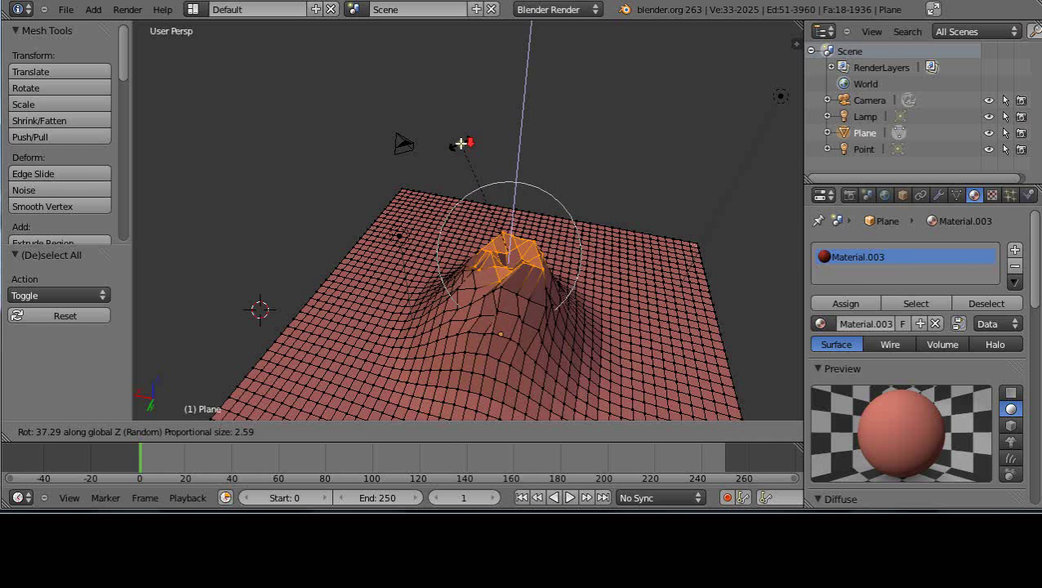
scroll(460, 144, "down", 2)
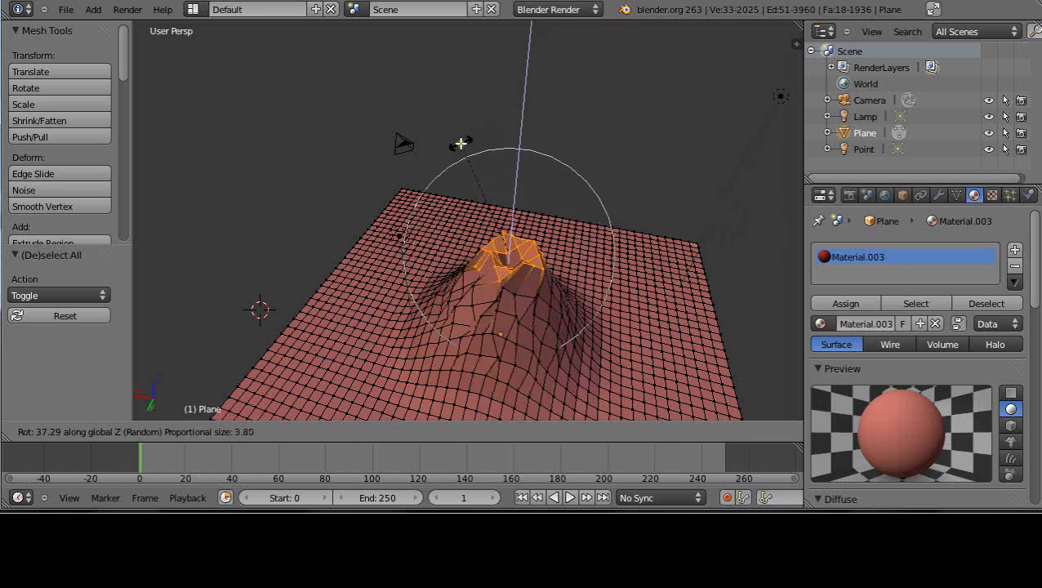
scroll(460, 143, "down", 3)
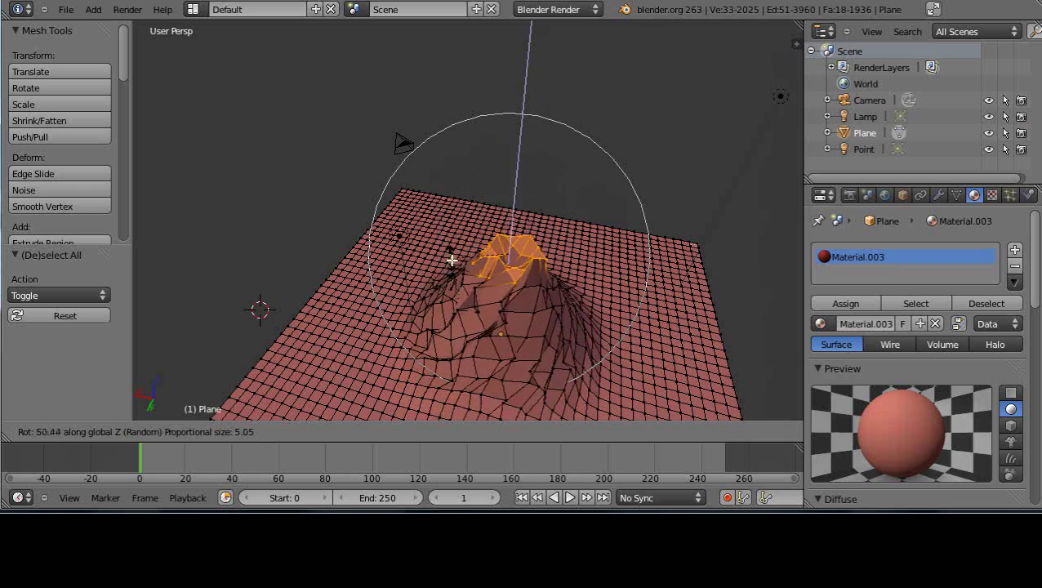
Step: Confirm the 50.44 twist and inspect the mountain from a low side view
left_click(476, 275)
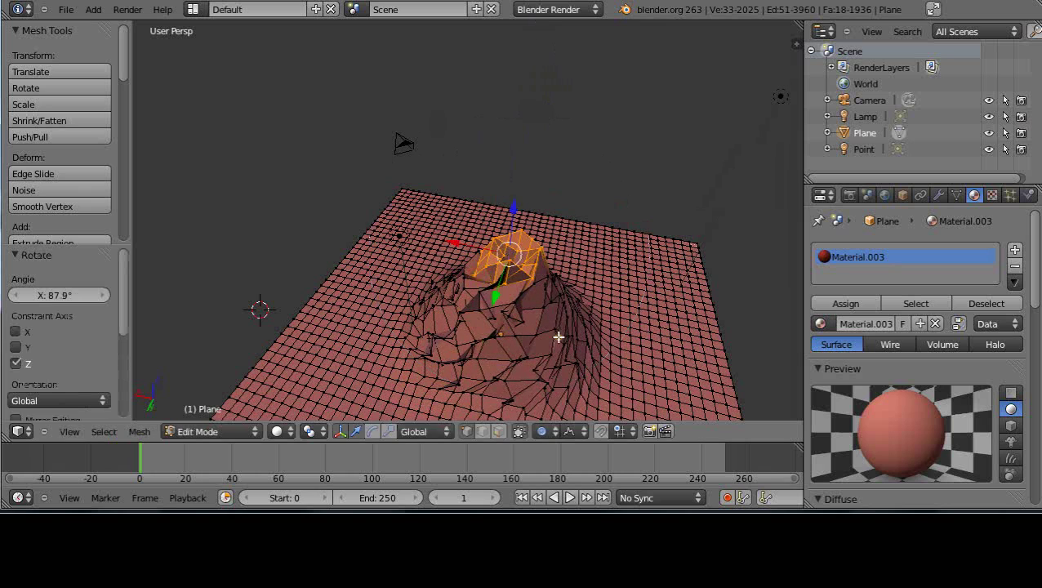
middle_click_drag(557, 339, 510, 276)
scroll(510, 276, "up", 4)
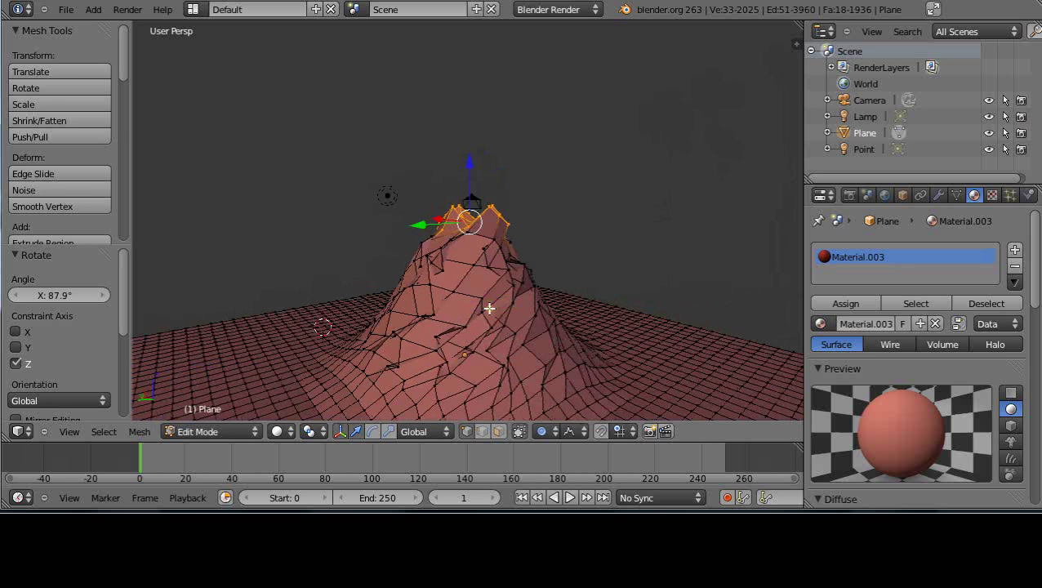
Step: Switch to Object Mode and orbit out to see the whole craggy mountain on the plane
key("Tab")
scroll(487, 307, "down", 3)
middle_click_drag(506, 308, 423, 381)
scroll(496, 307, "up", 4)
scroll(440, 319, "down", 2)
middle_click_drag(605, 418, 503, 343)
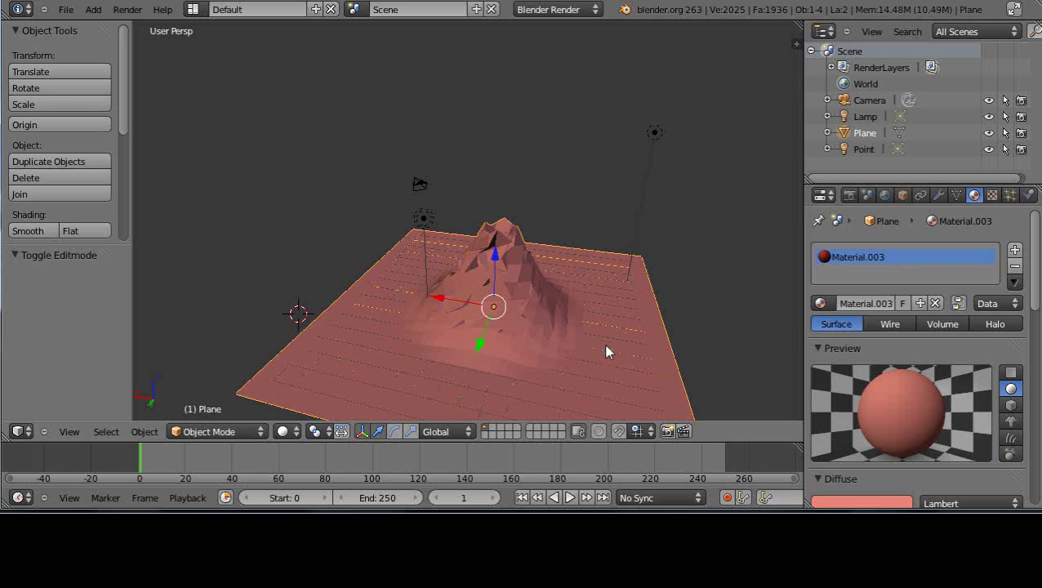